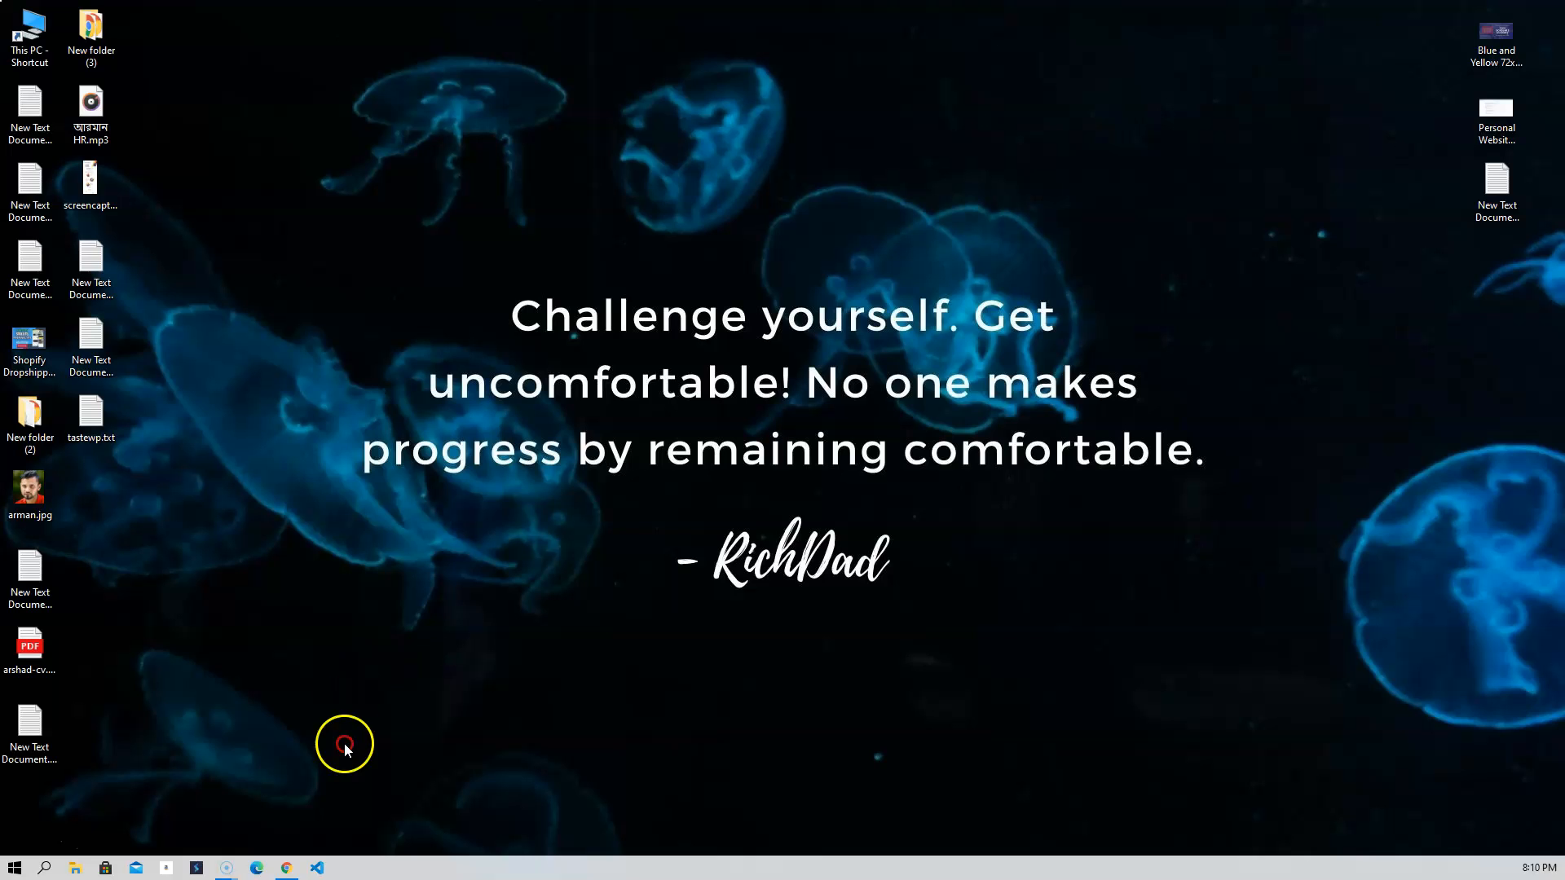
Switch to the WordPress dashboard in Chrome and search for "wp file manager" among the plugins available to add
left_click(282, 869)
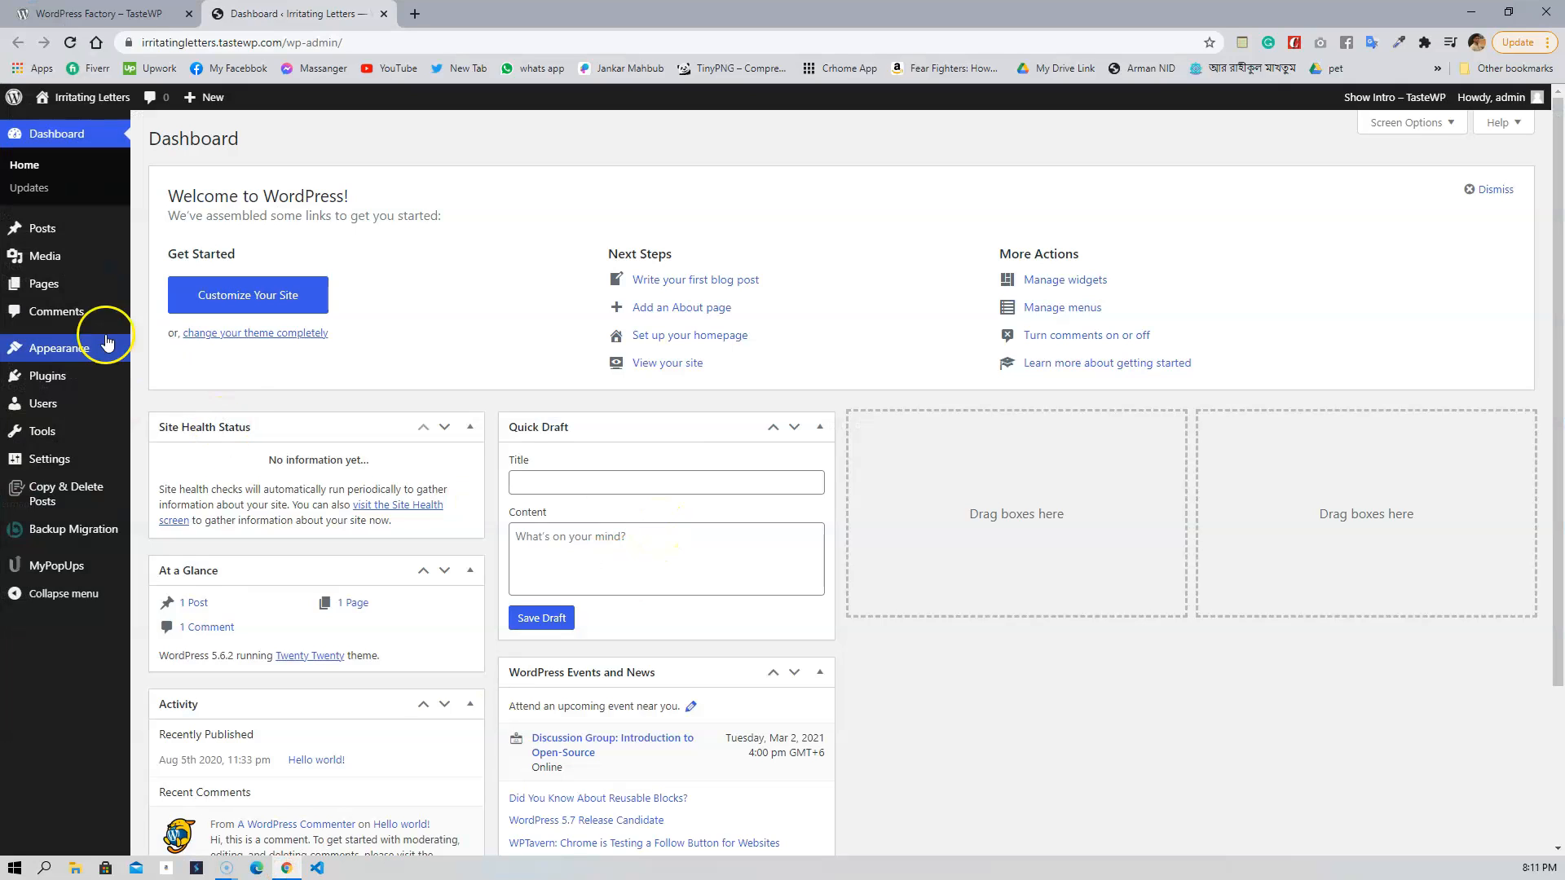
left_click(36, 377)
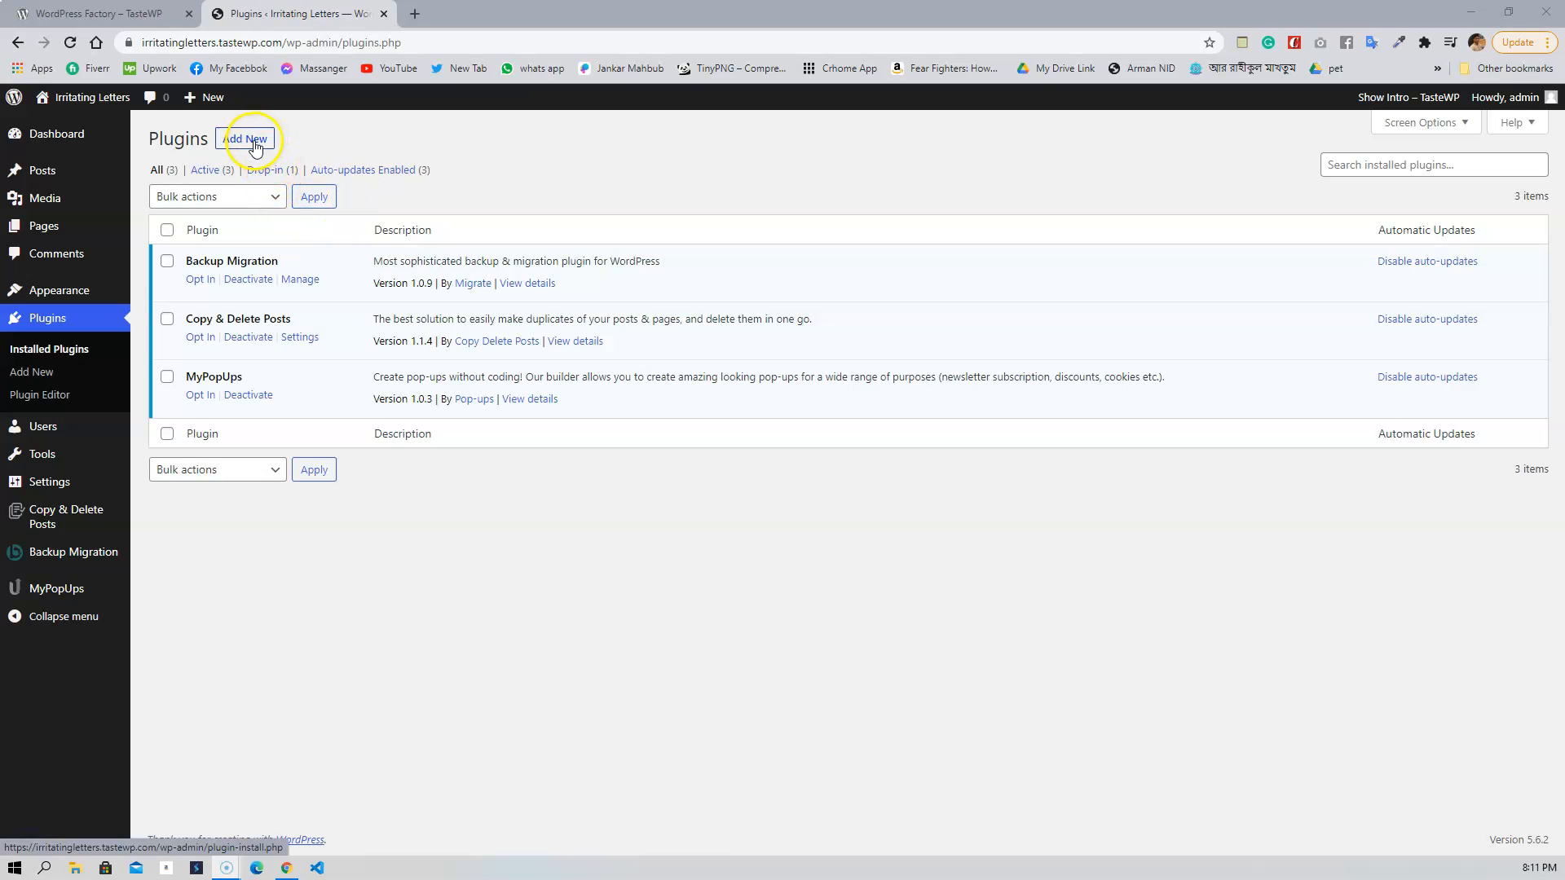
left_click(255, 141)
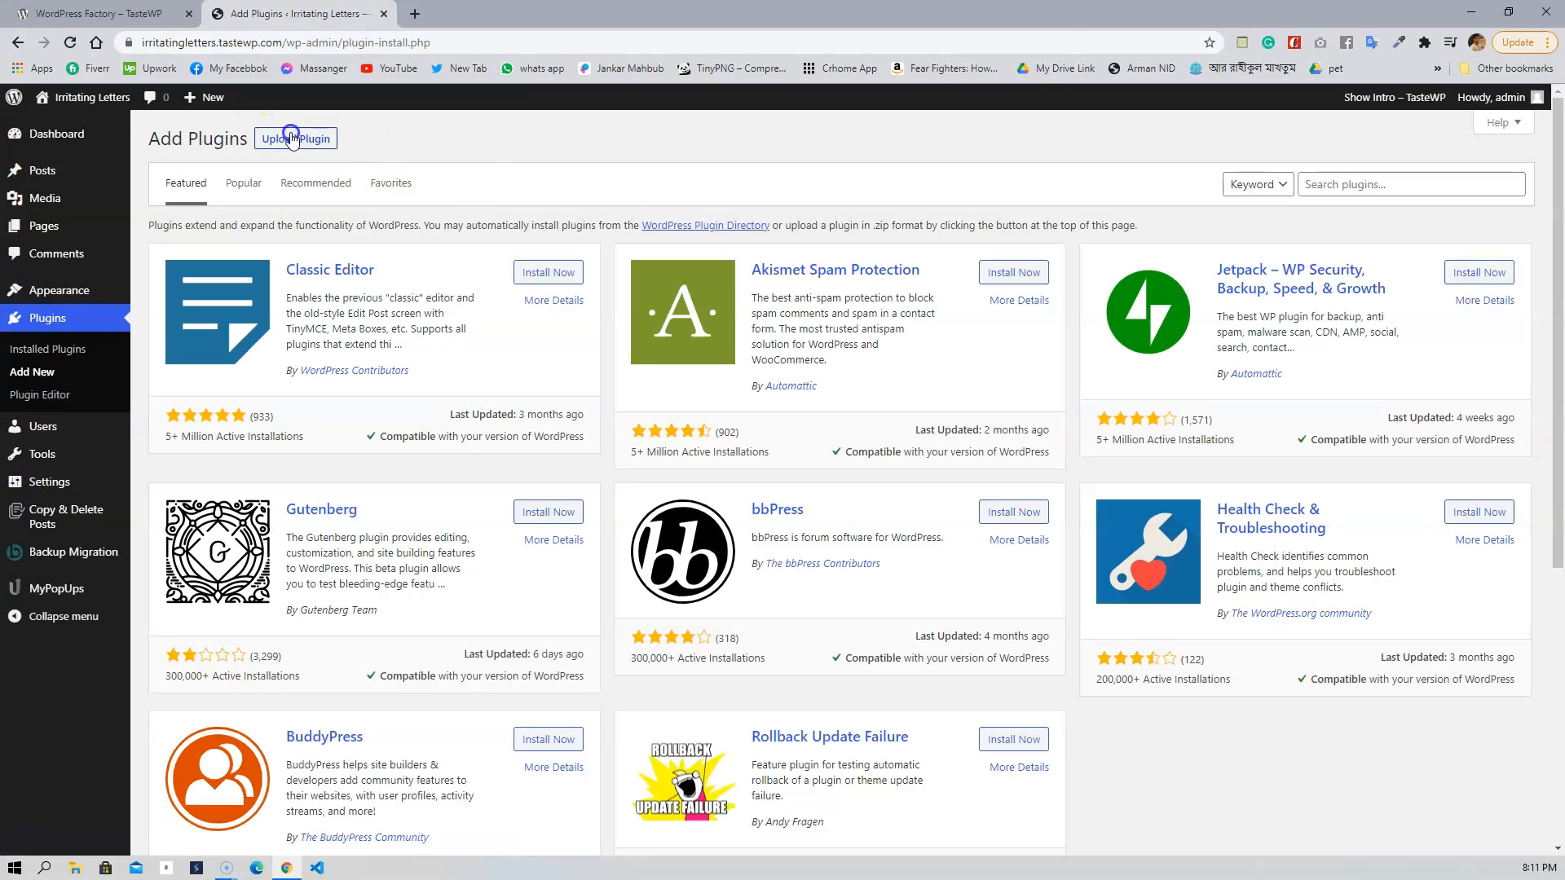
left_click(1344, 187)
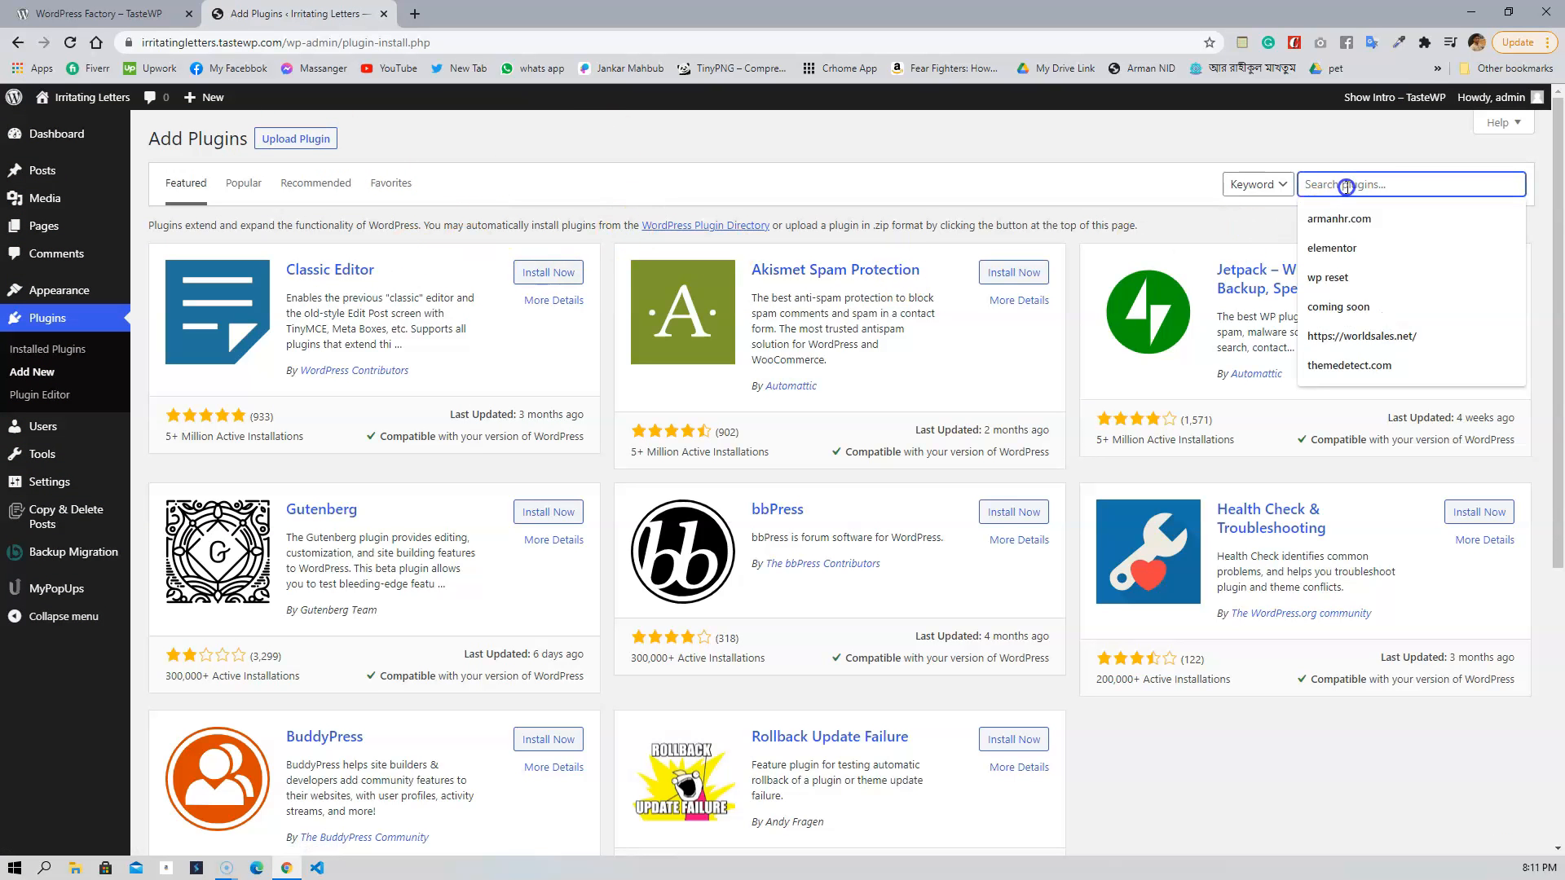
type("wp file manager")
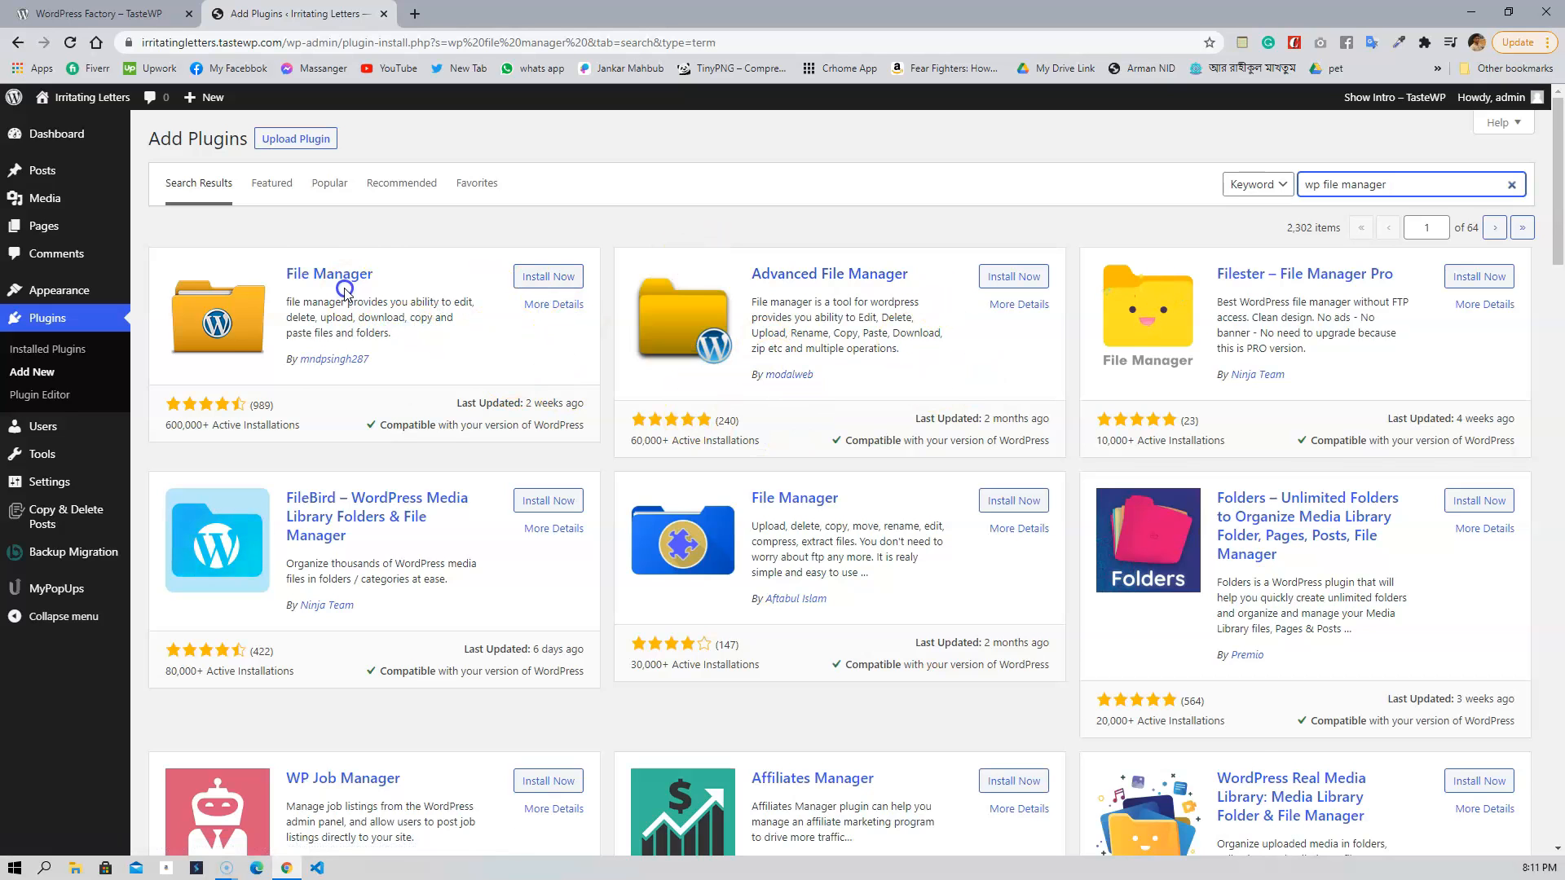
Install and activate the File Manager plugin by mndpsingh287
scroll(348, 291, "up", 5)
scroll(348, 291, "left", 3)
scroll(753, 306, "down", 1)
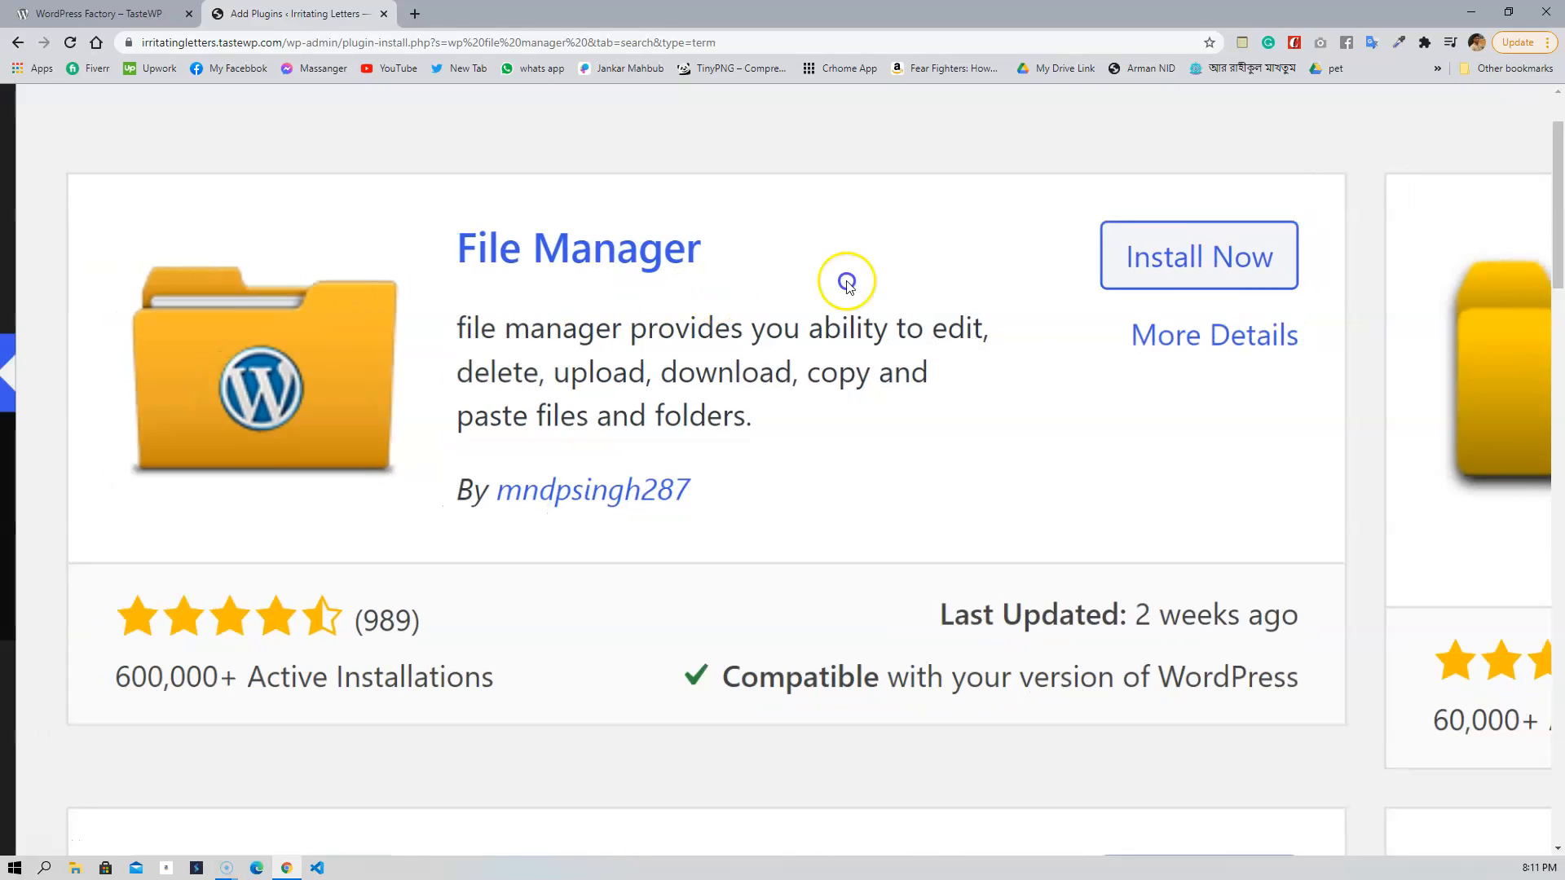
left_click(1181, 261)
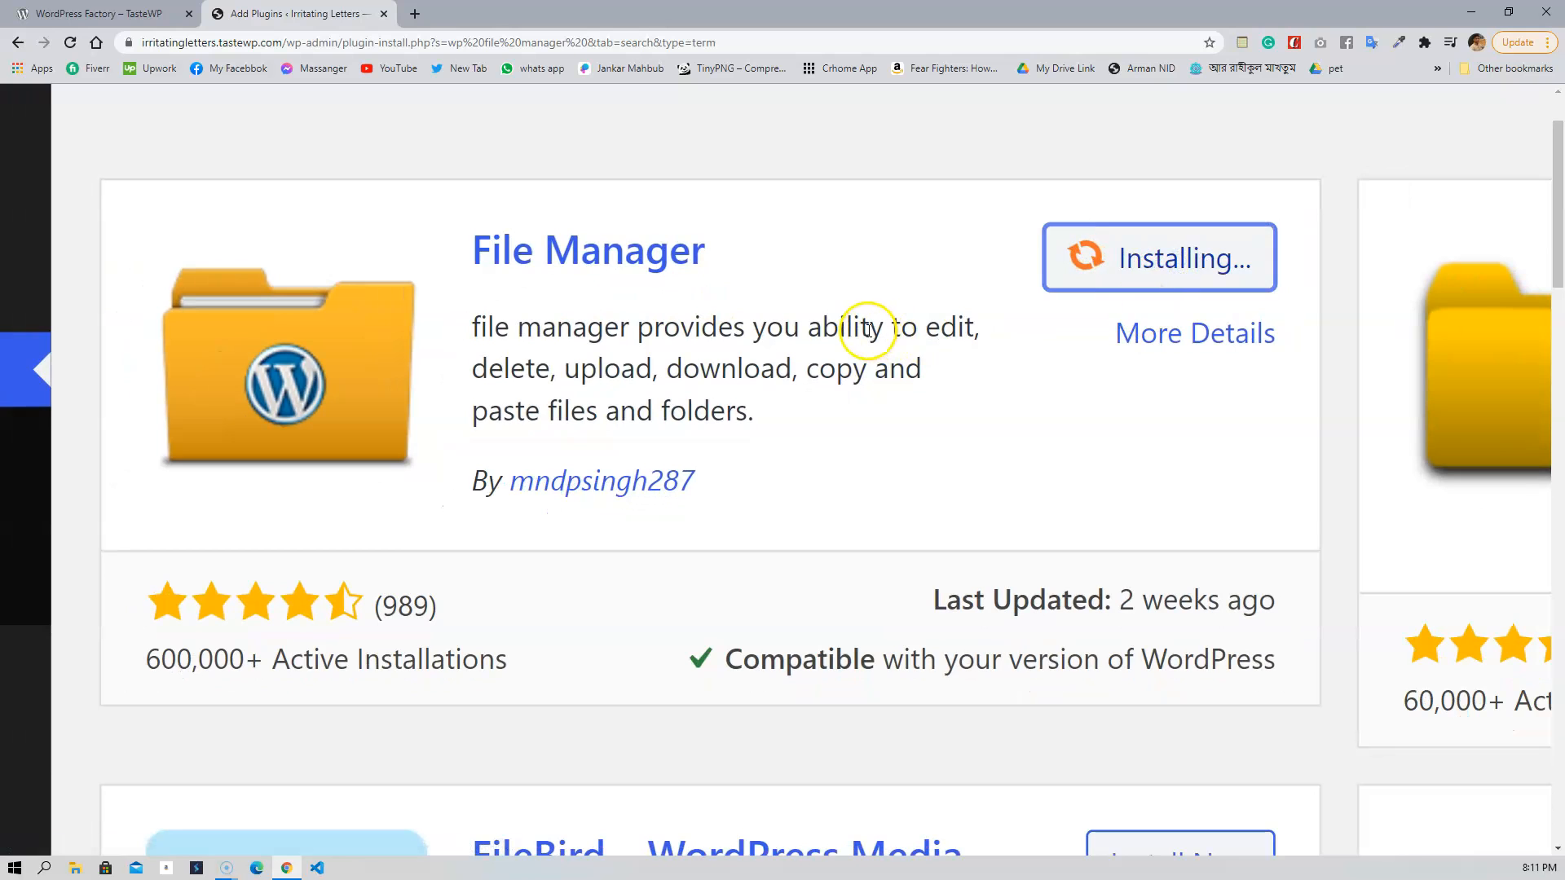
scroll(741, 339, "down", 2)
scroll(619, 363, "down", 2)
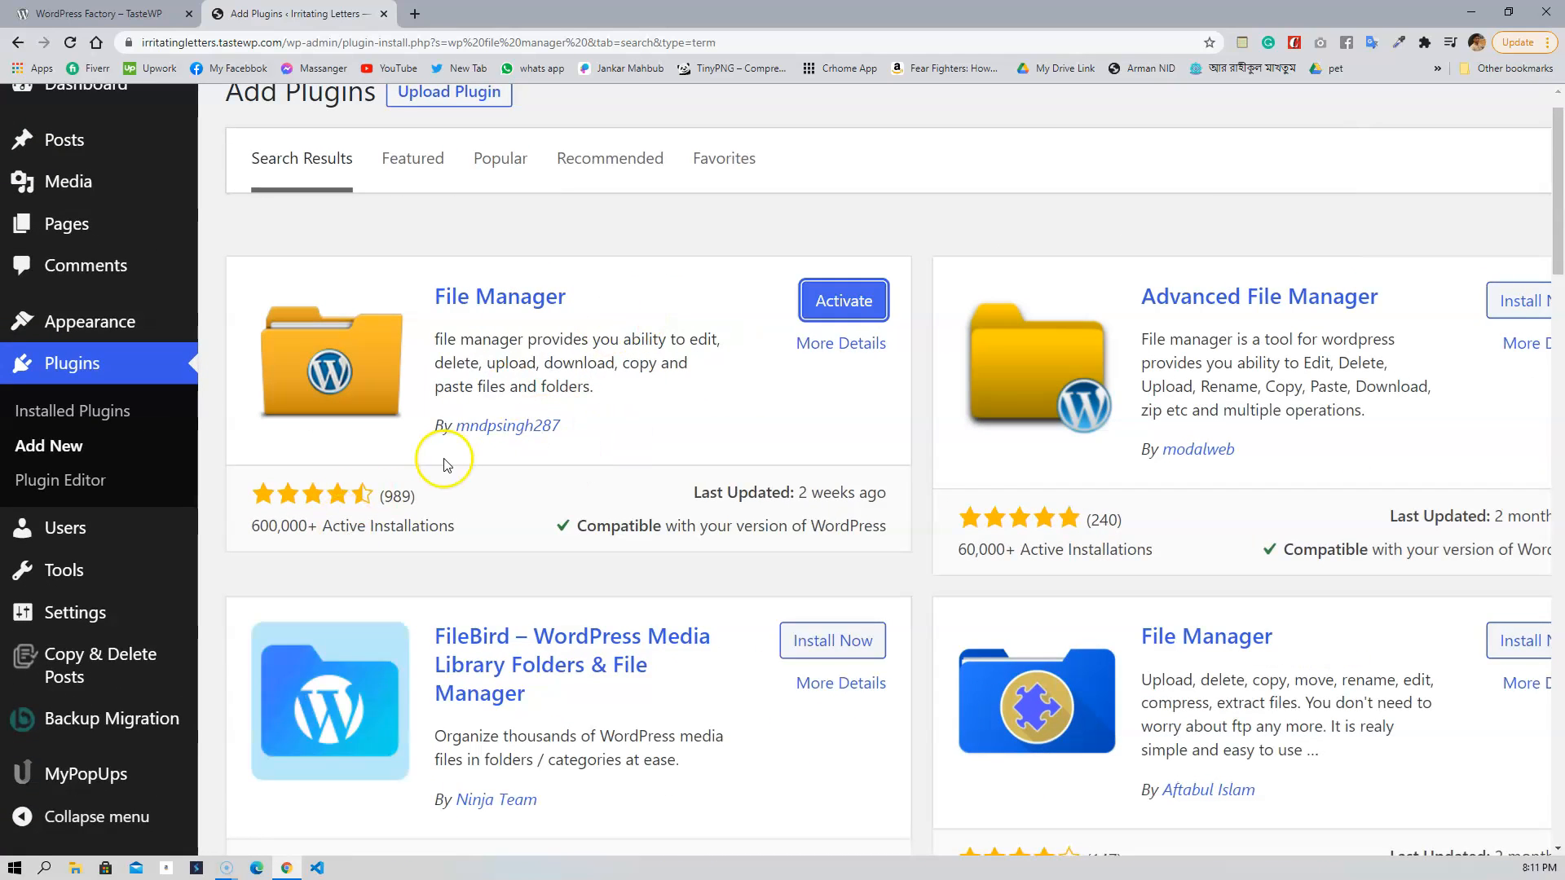
left_click(865, 302)
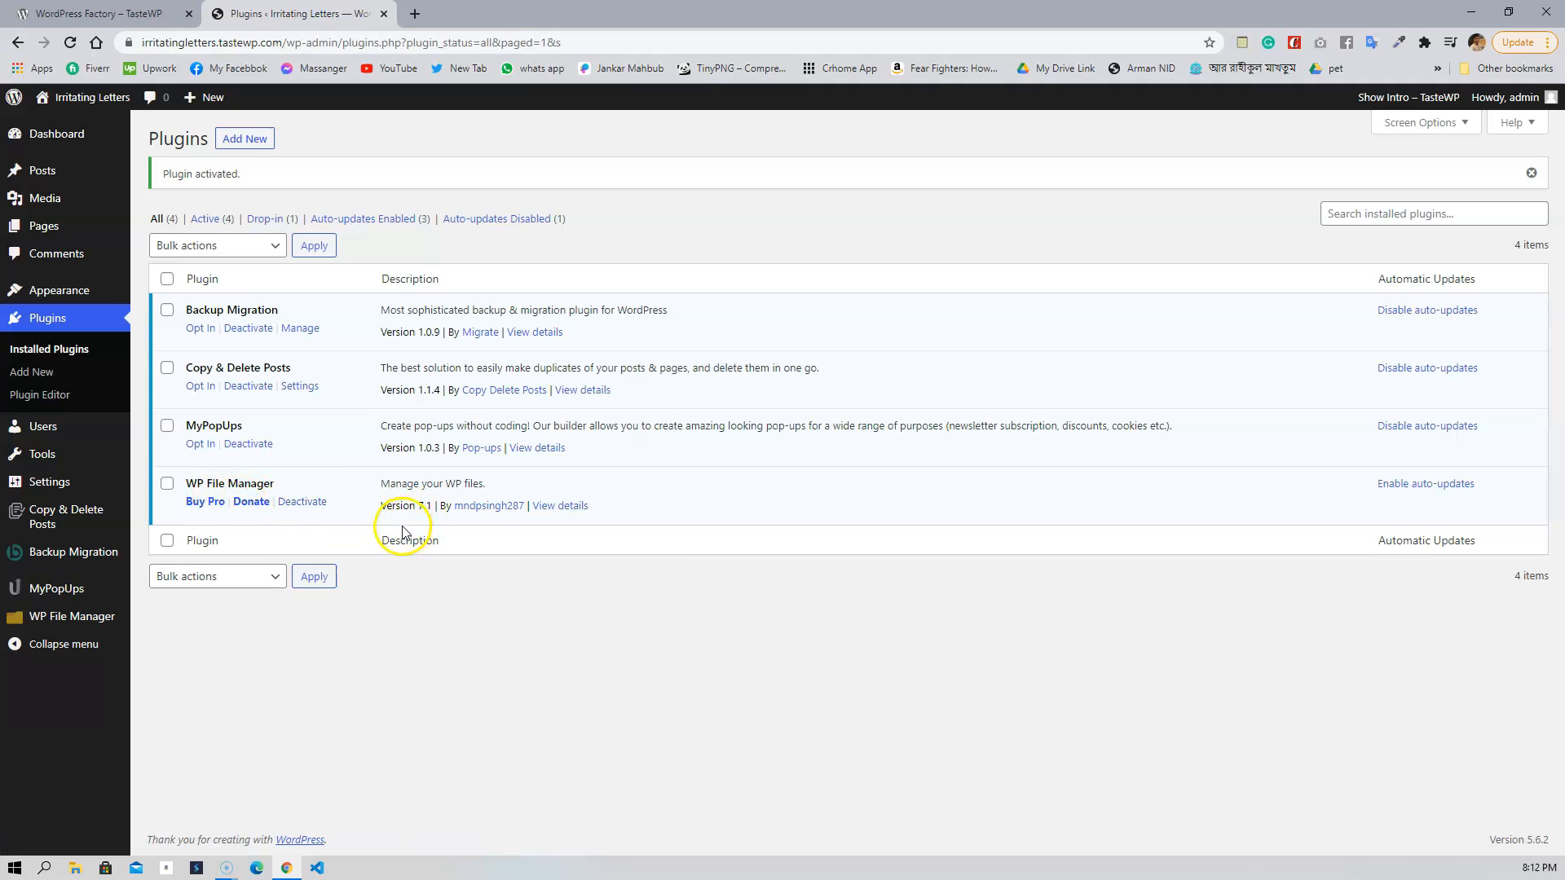
left_click(29, 840)
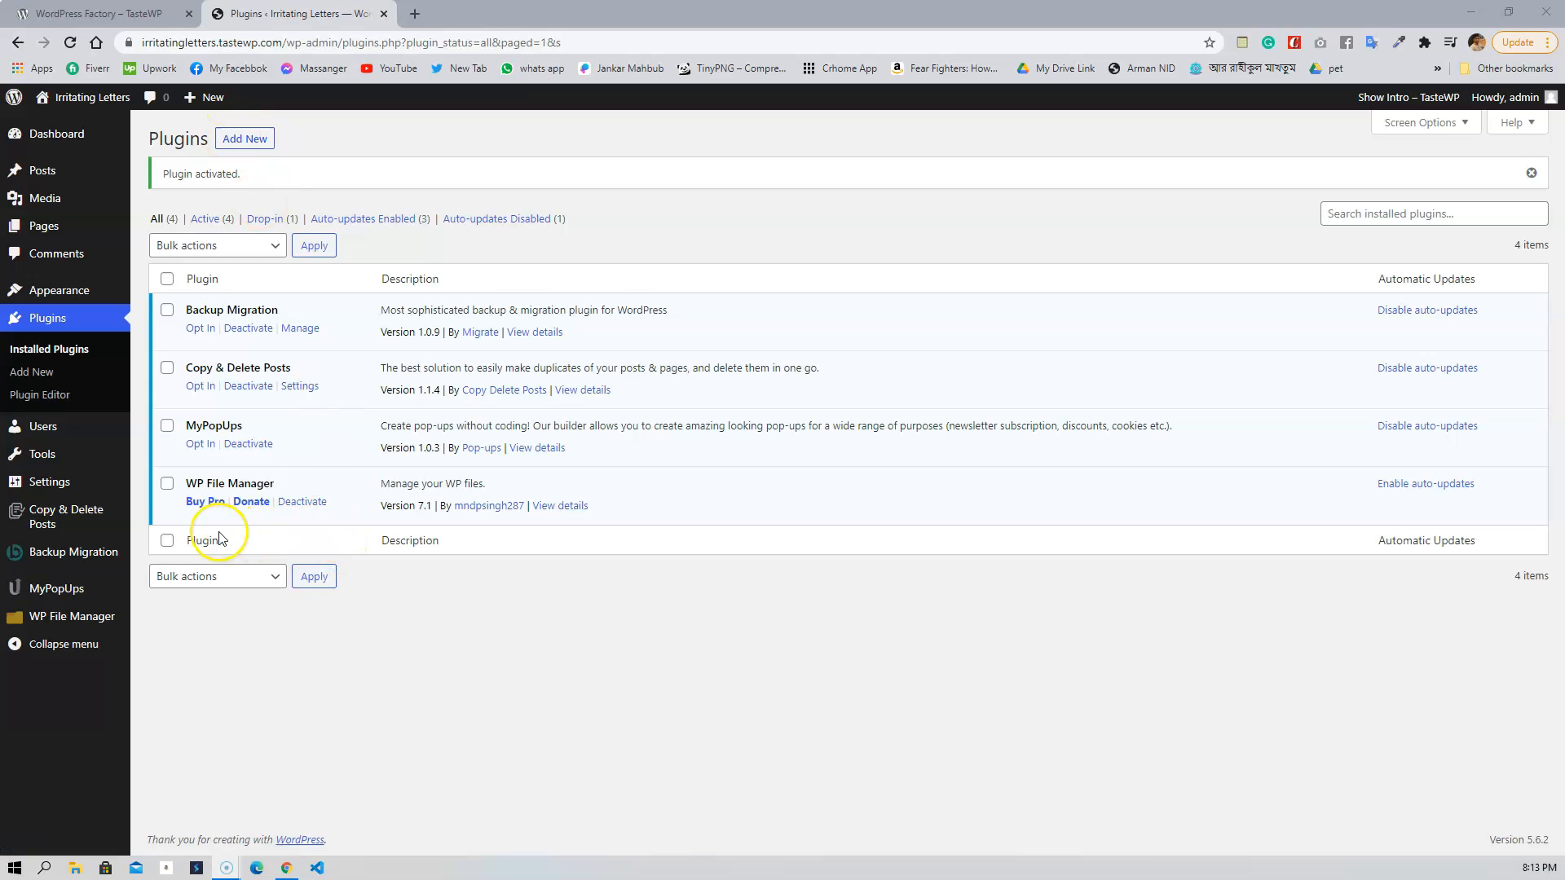
scroll(272, 516, "up", 1)
scroll(247, 506, "left", 1)
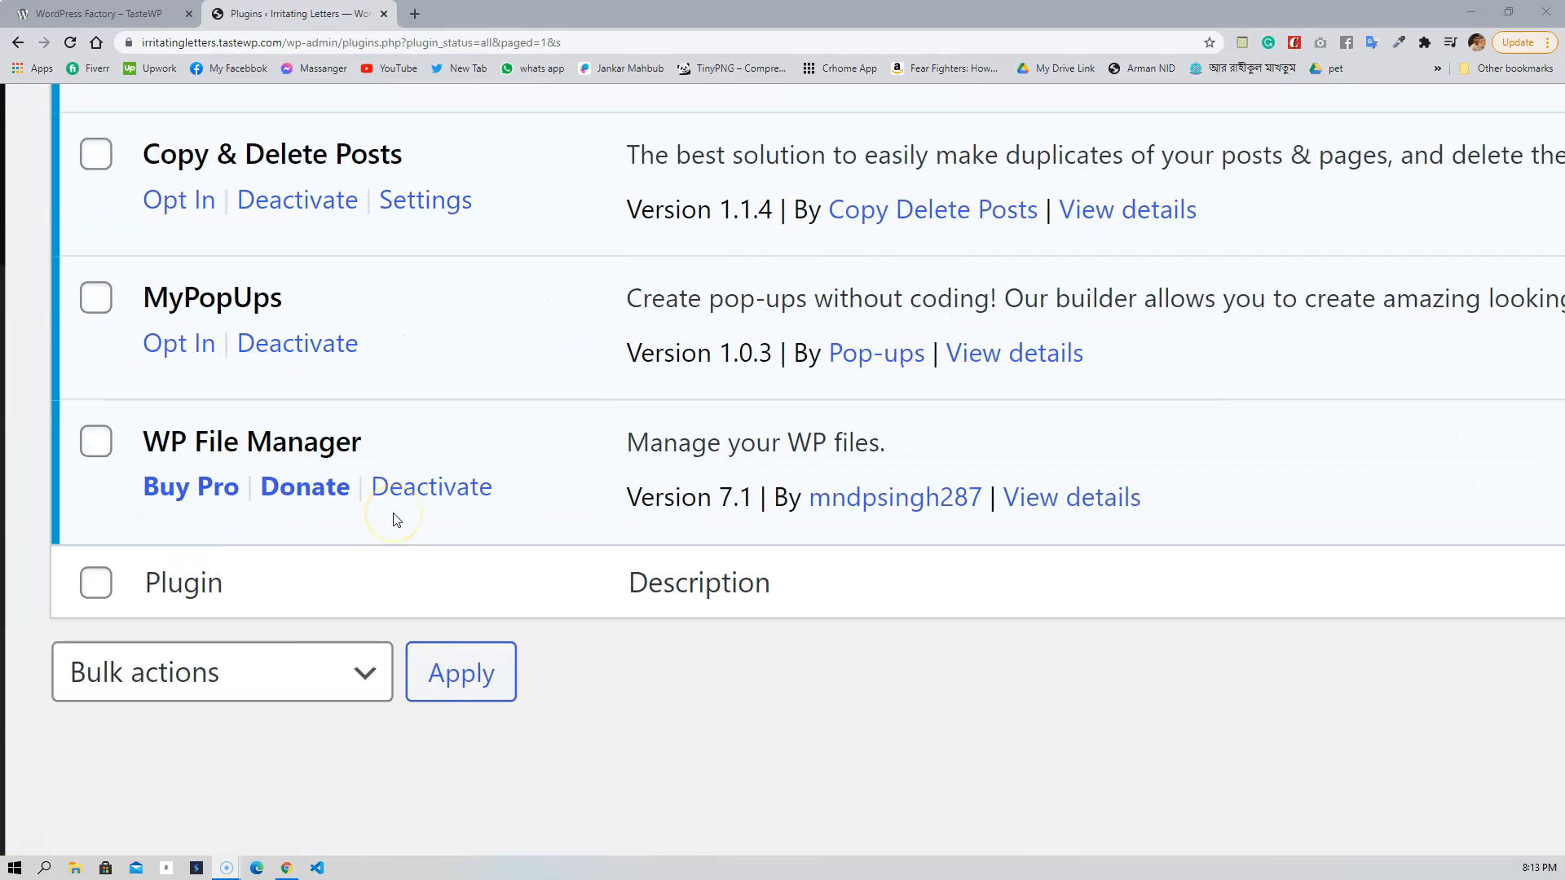
scroll(394, 519, "down", 5)
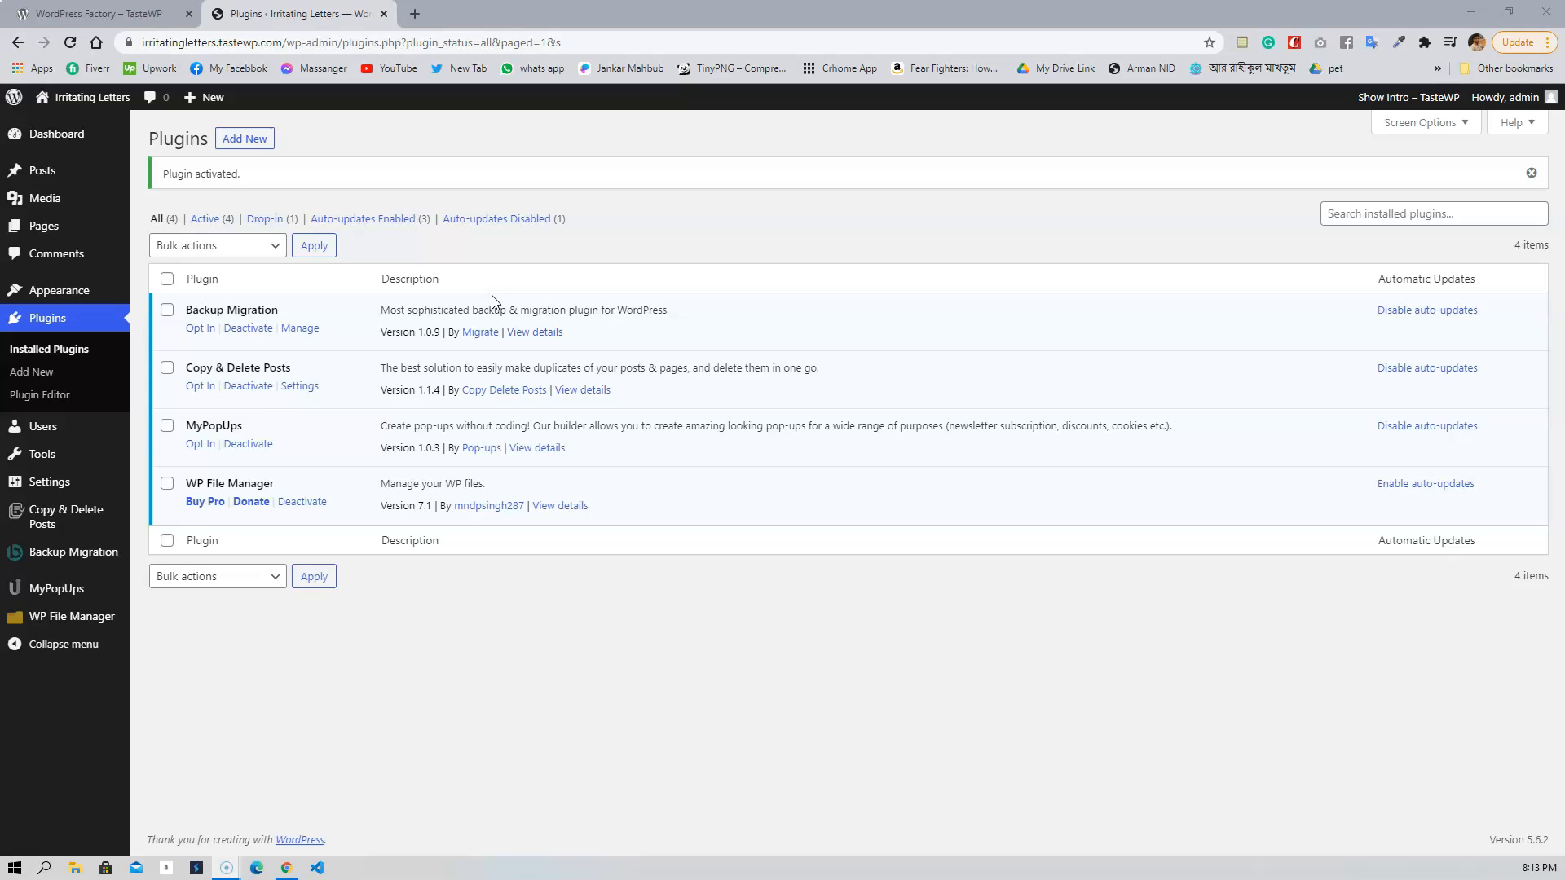
left_click(228, 144)
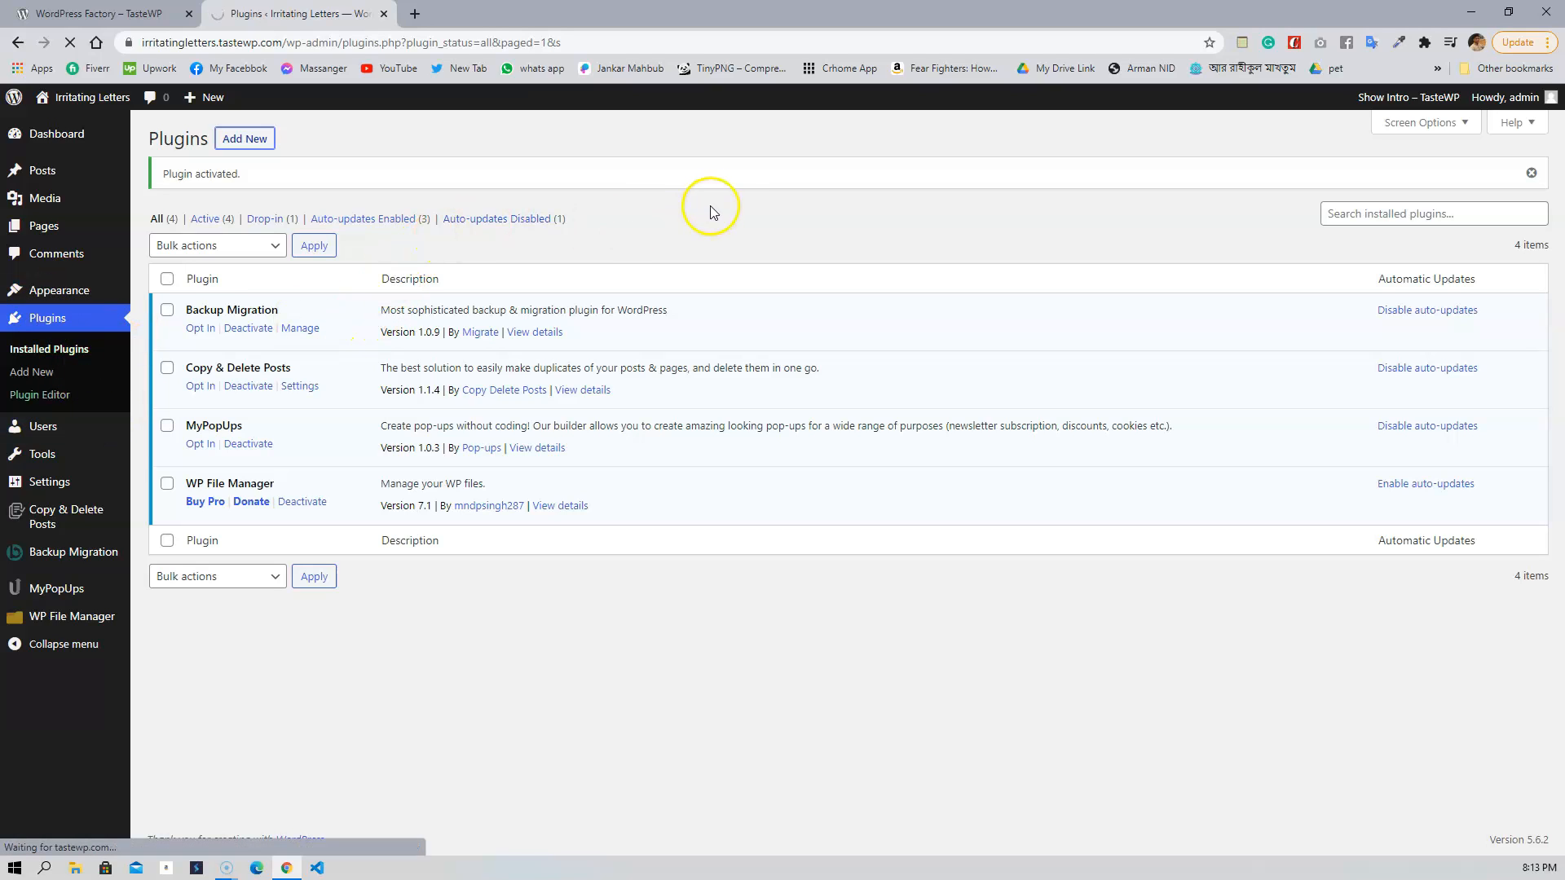
left_click(73, 43)
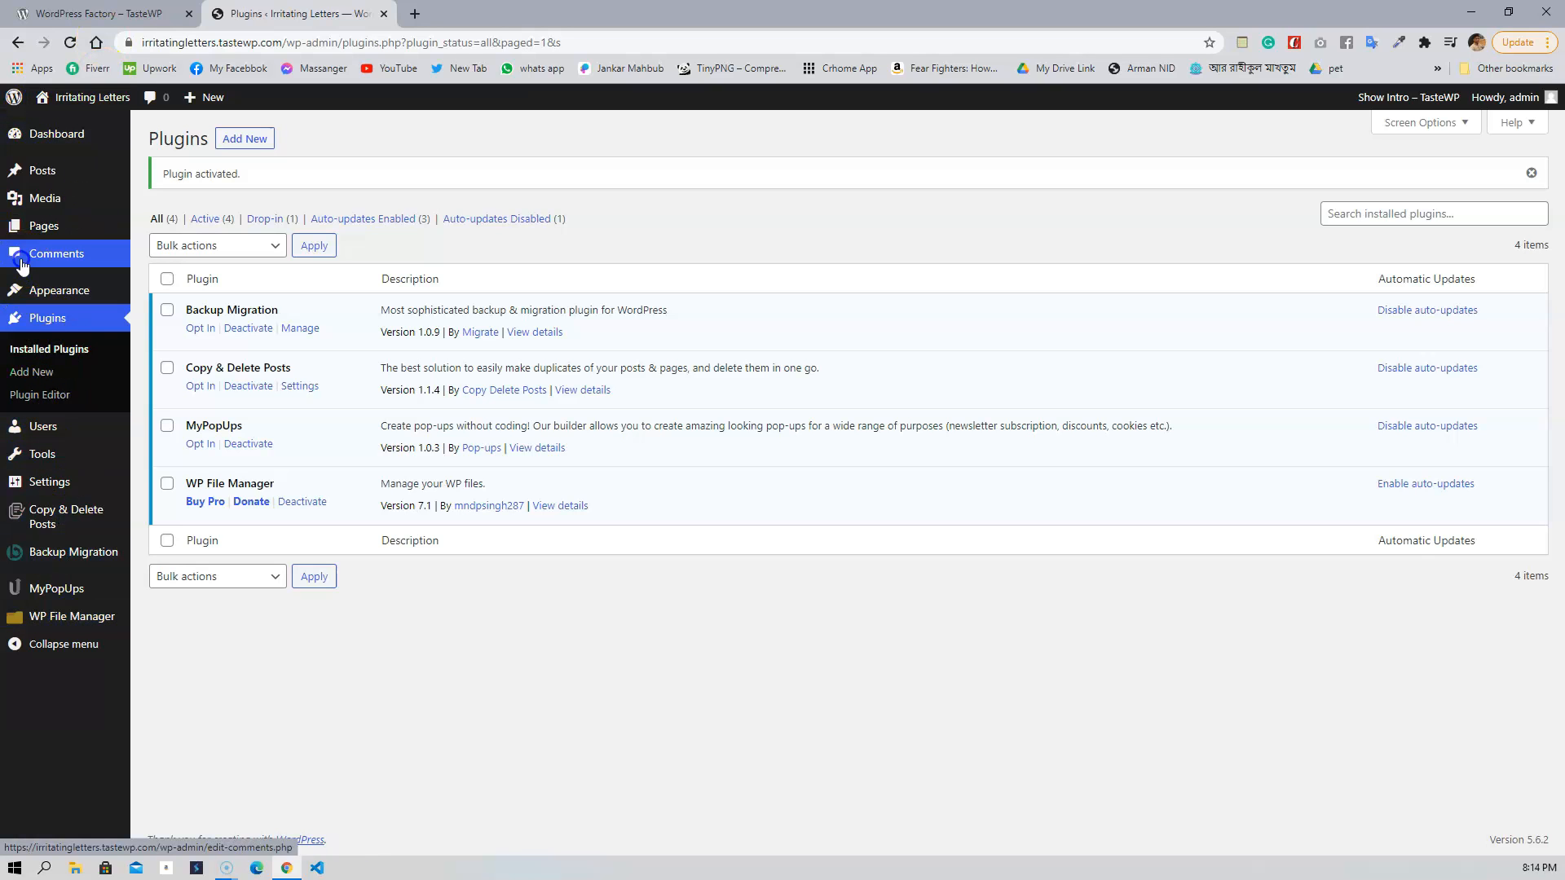
Open WP File Manager and dismiss its welcome subscription dialog without subscribing
scroll(49, 637, "up", 5)
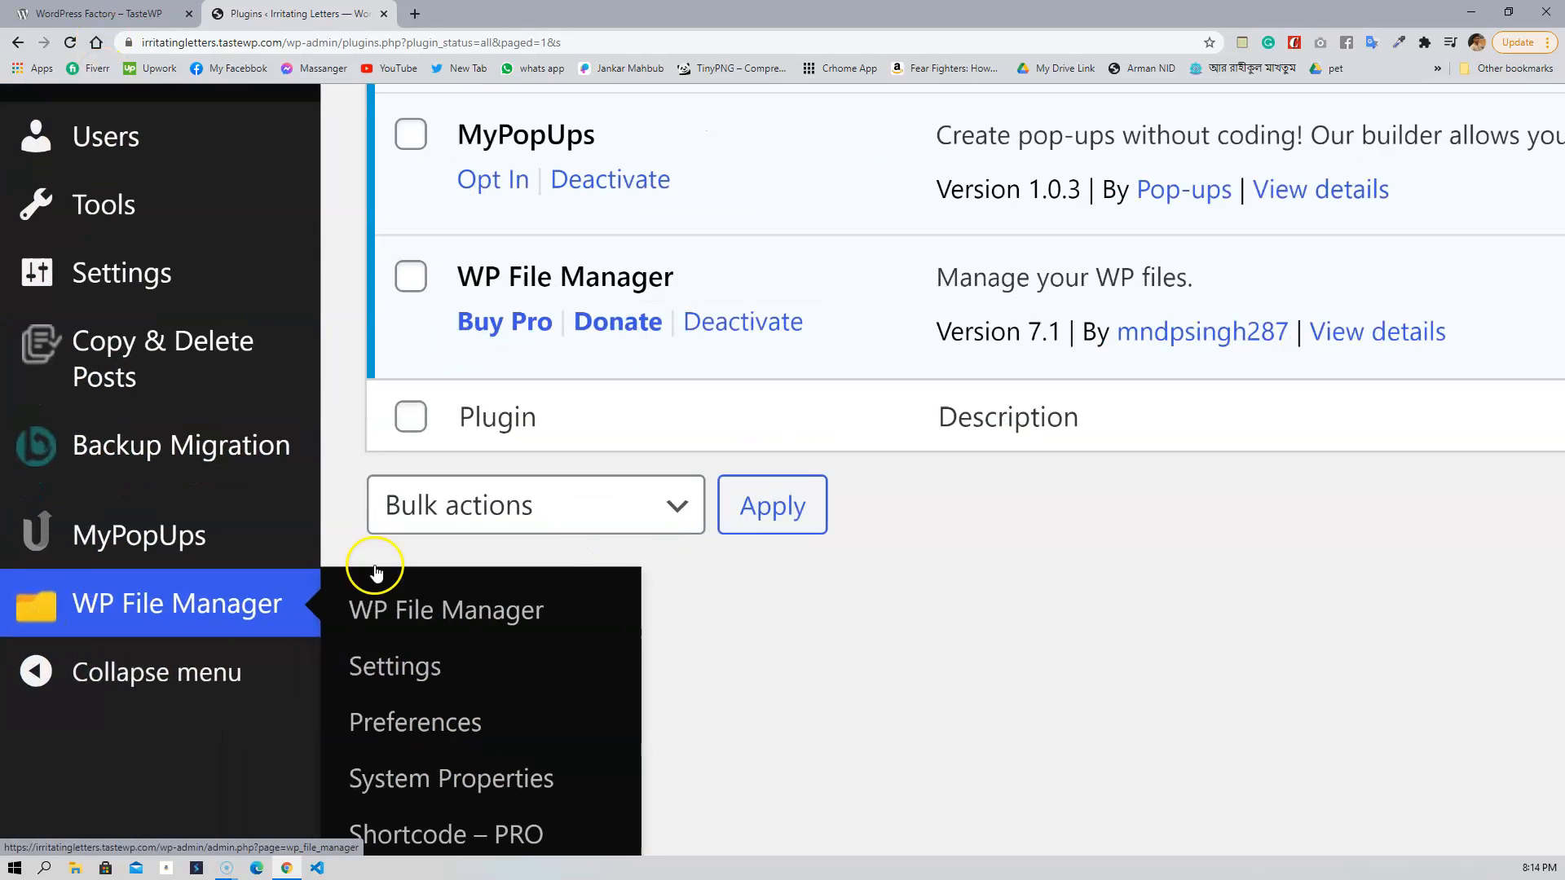
scroll(829, 678, "down", 5)
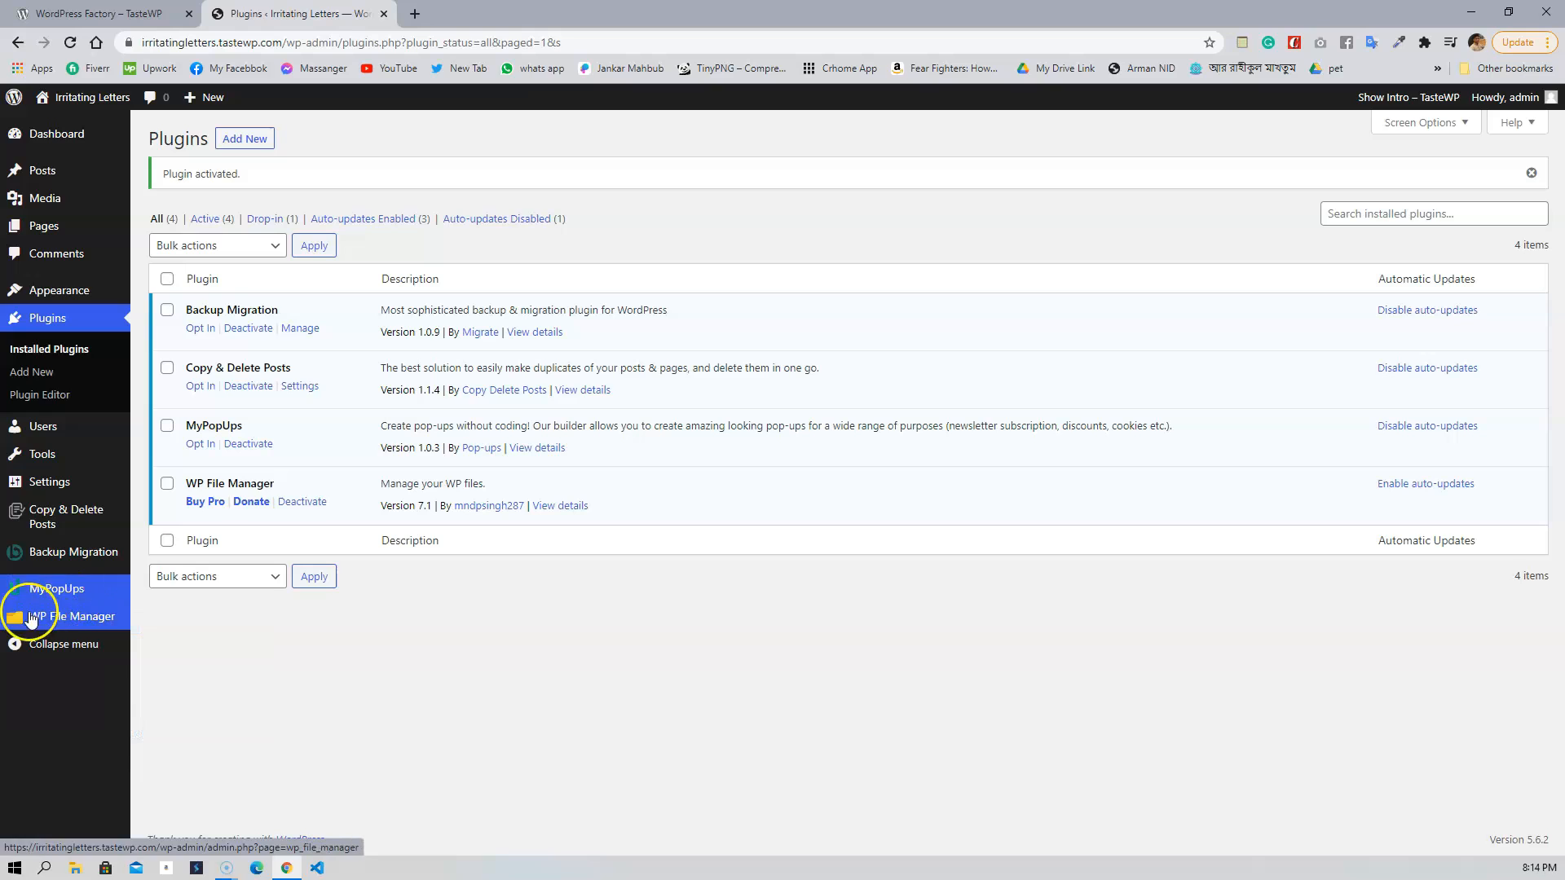
left_click(169, 621)
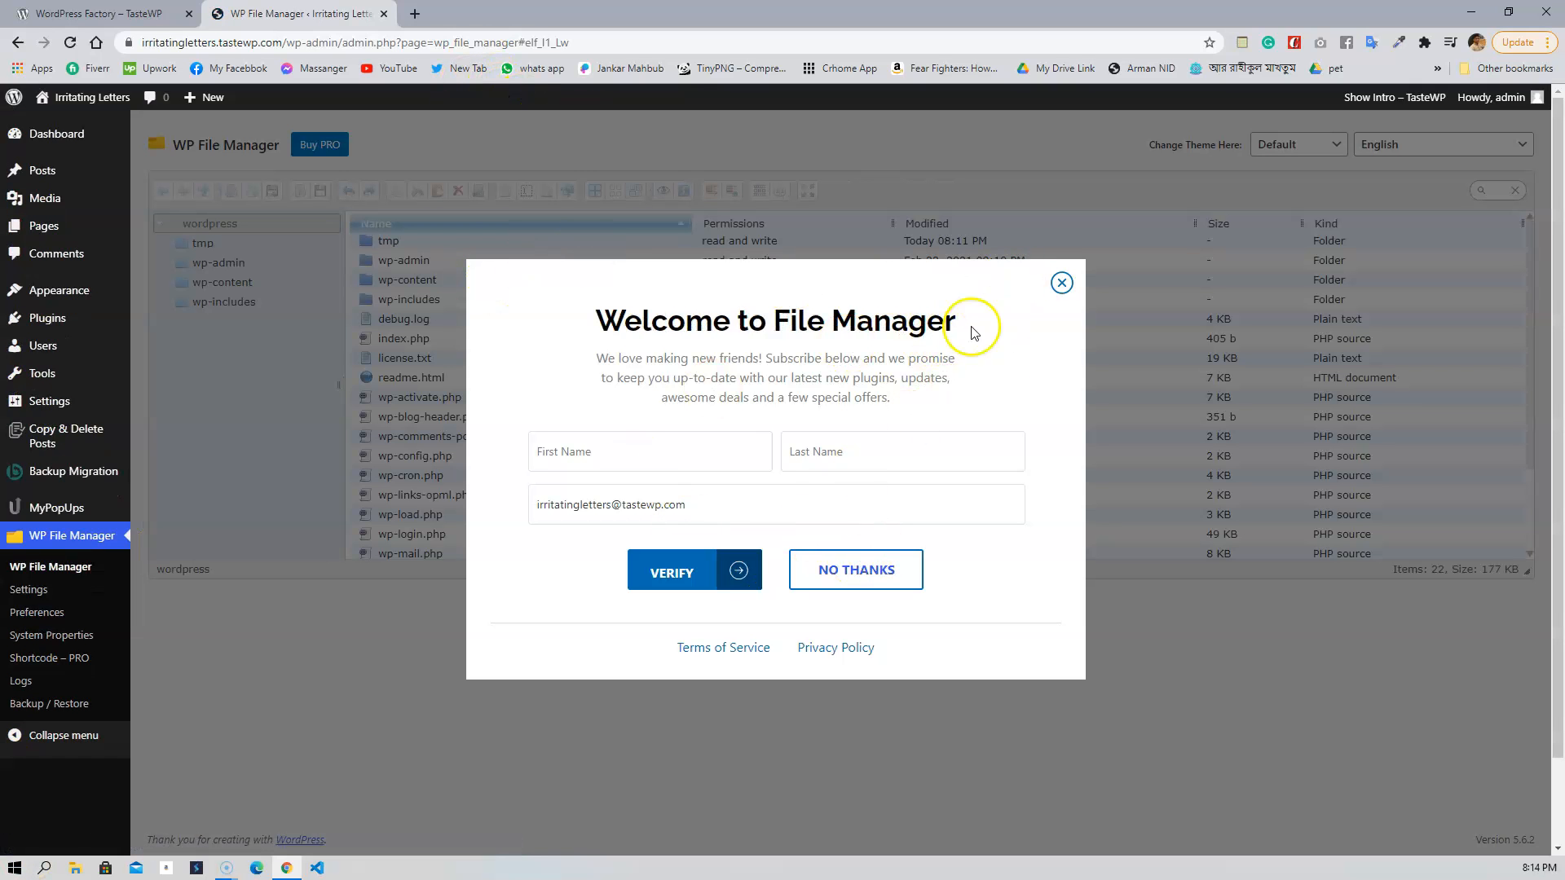
left_click(1063, 283)
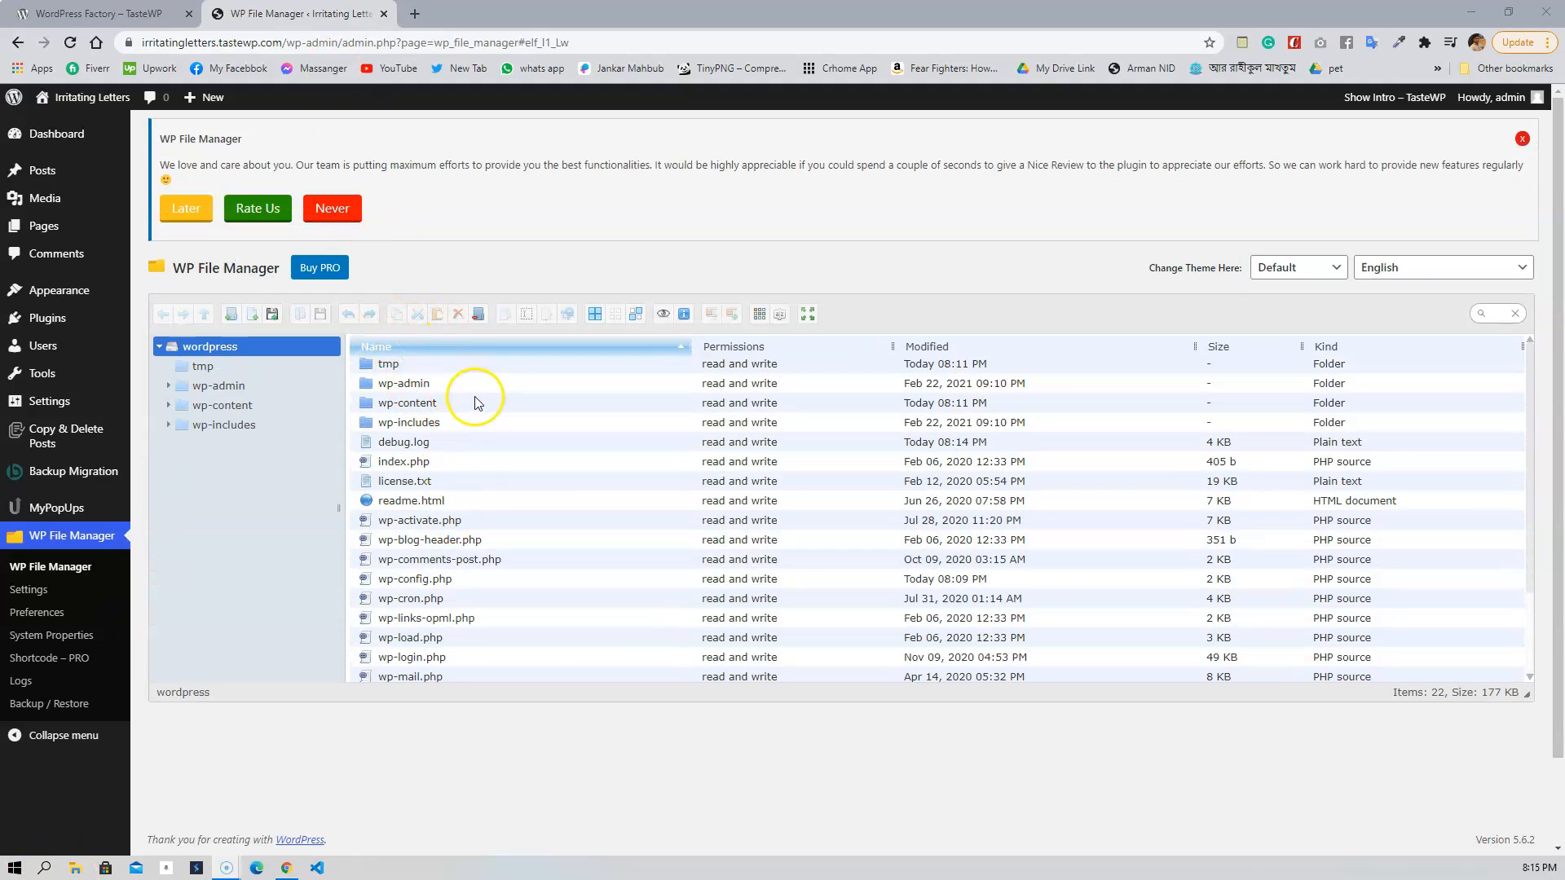
Look into the themes folder inside wp-content, and open the wp-content/plugins folder
left_click(441, 384)
left_click(427, 403)
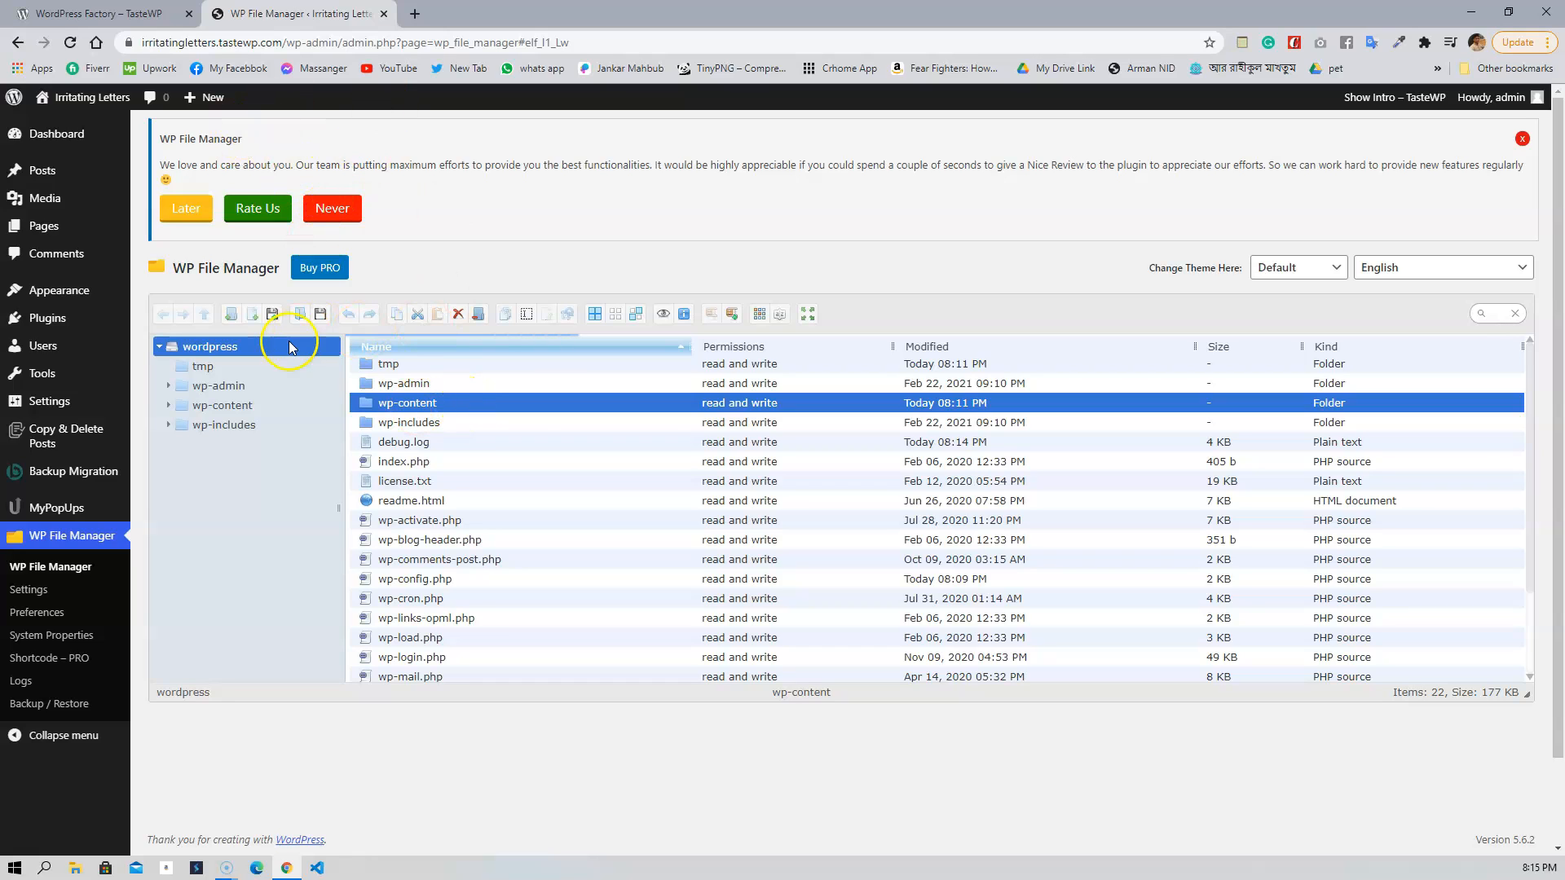
mouse_move(63, 287)
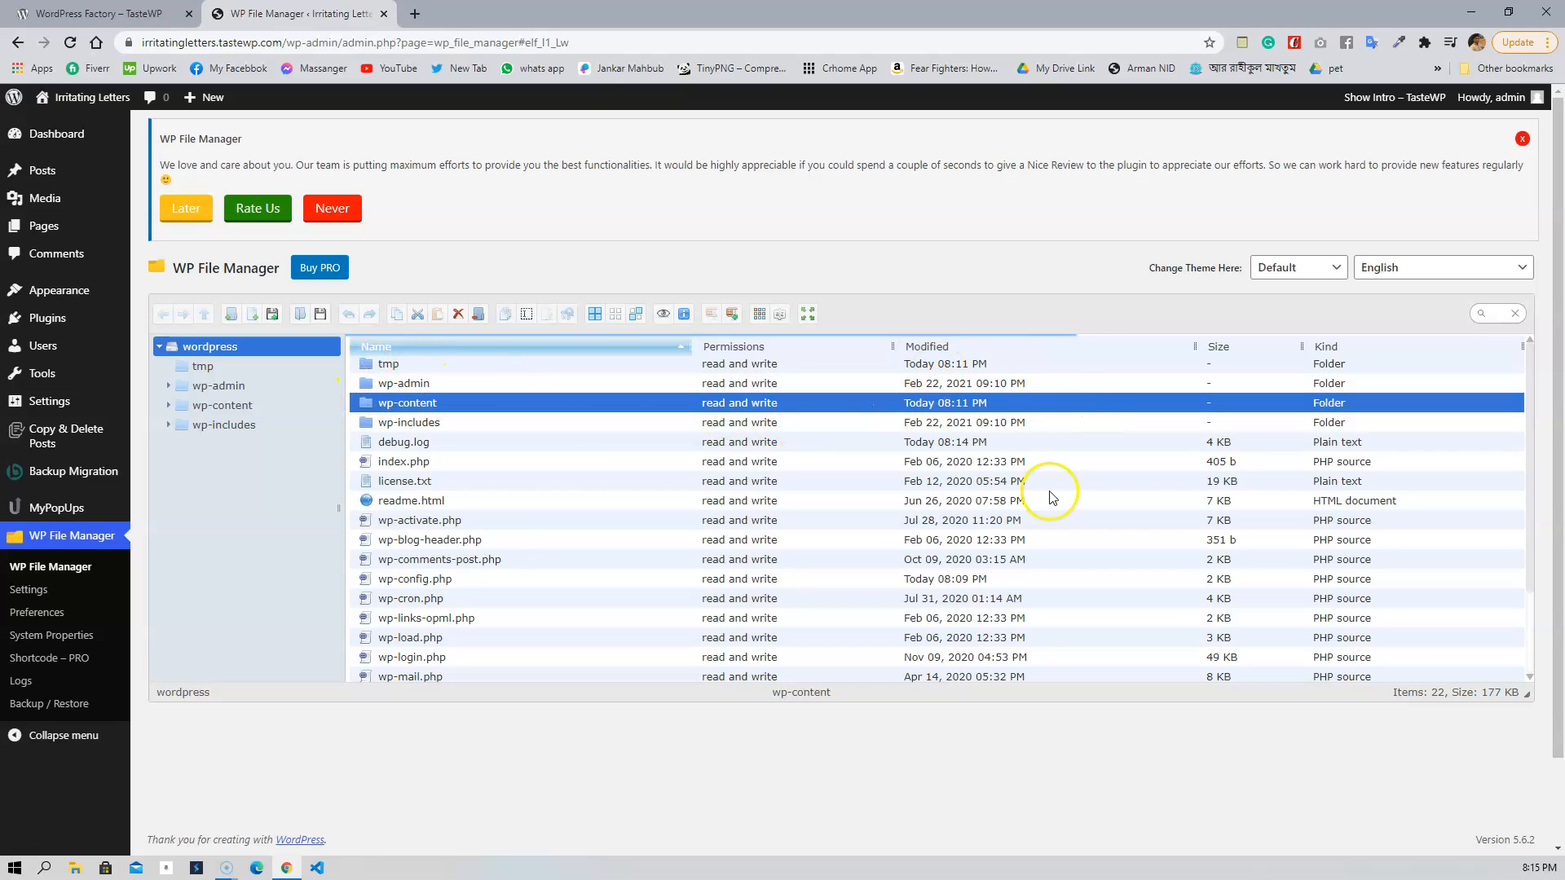
double_click(1059, 402)
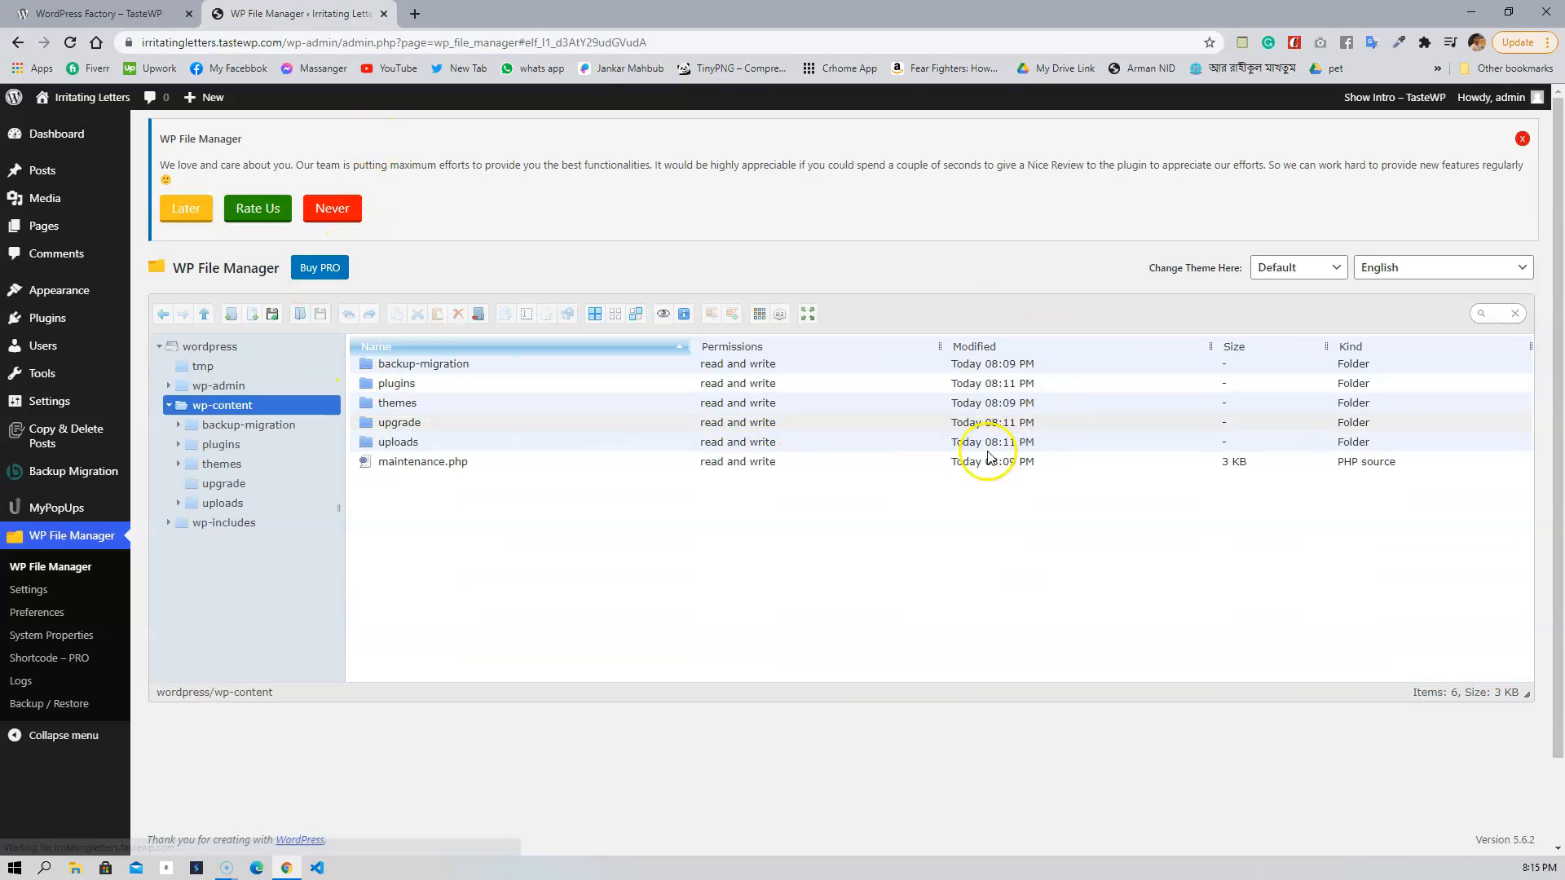
double_click(417, 403)
left_click(417, 365)
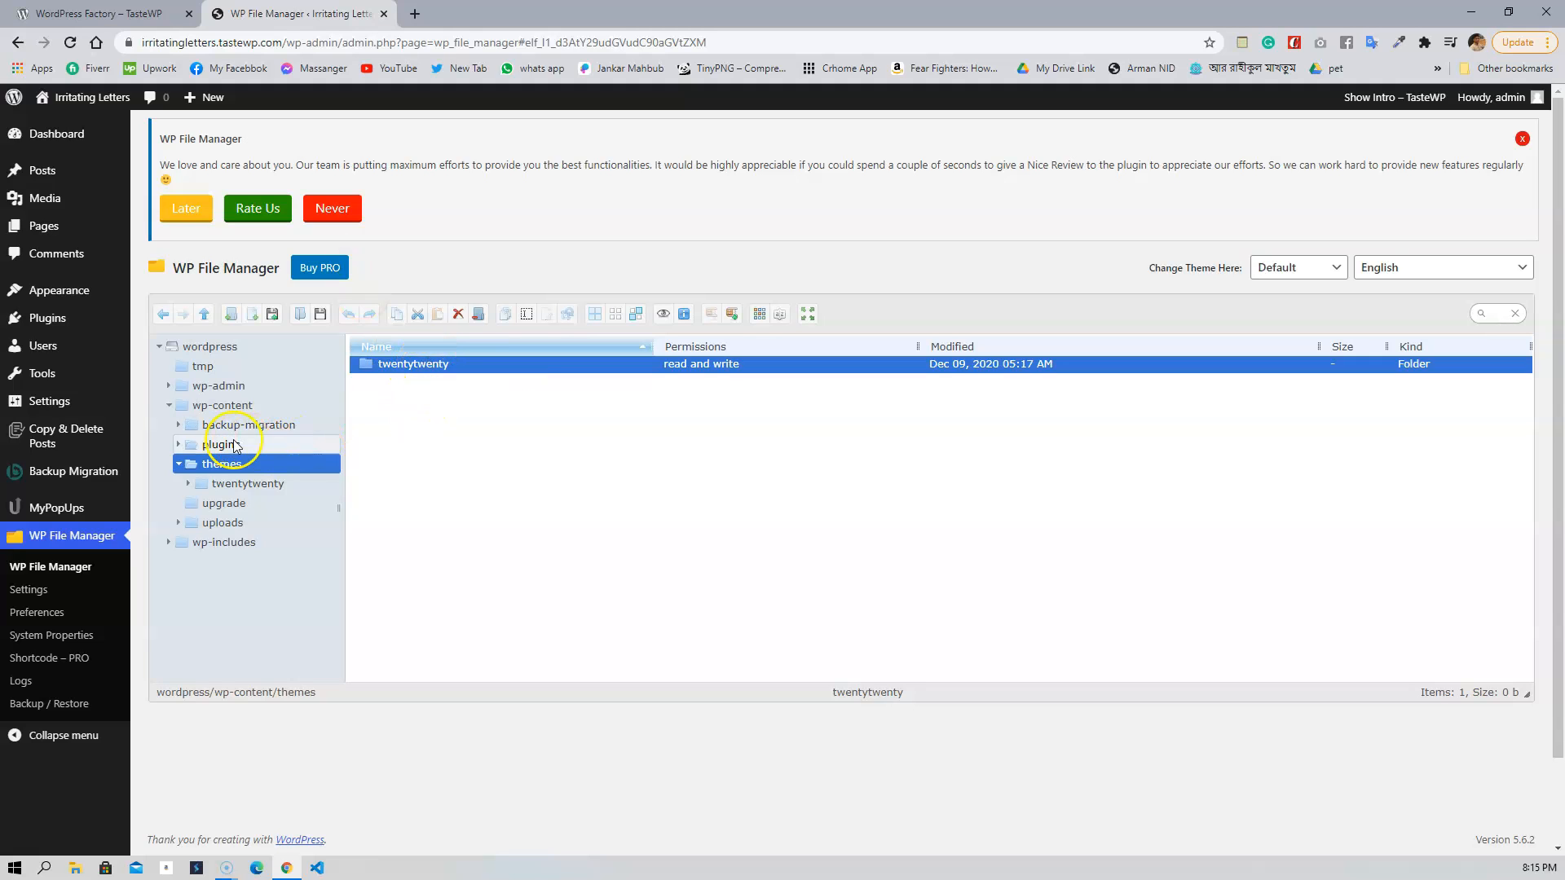
left_click(220, 444)
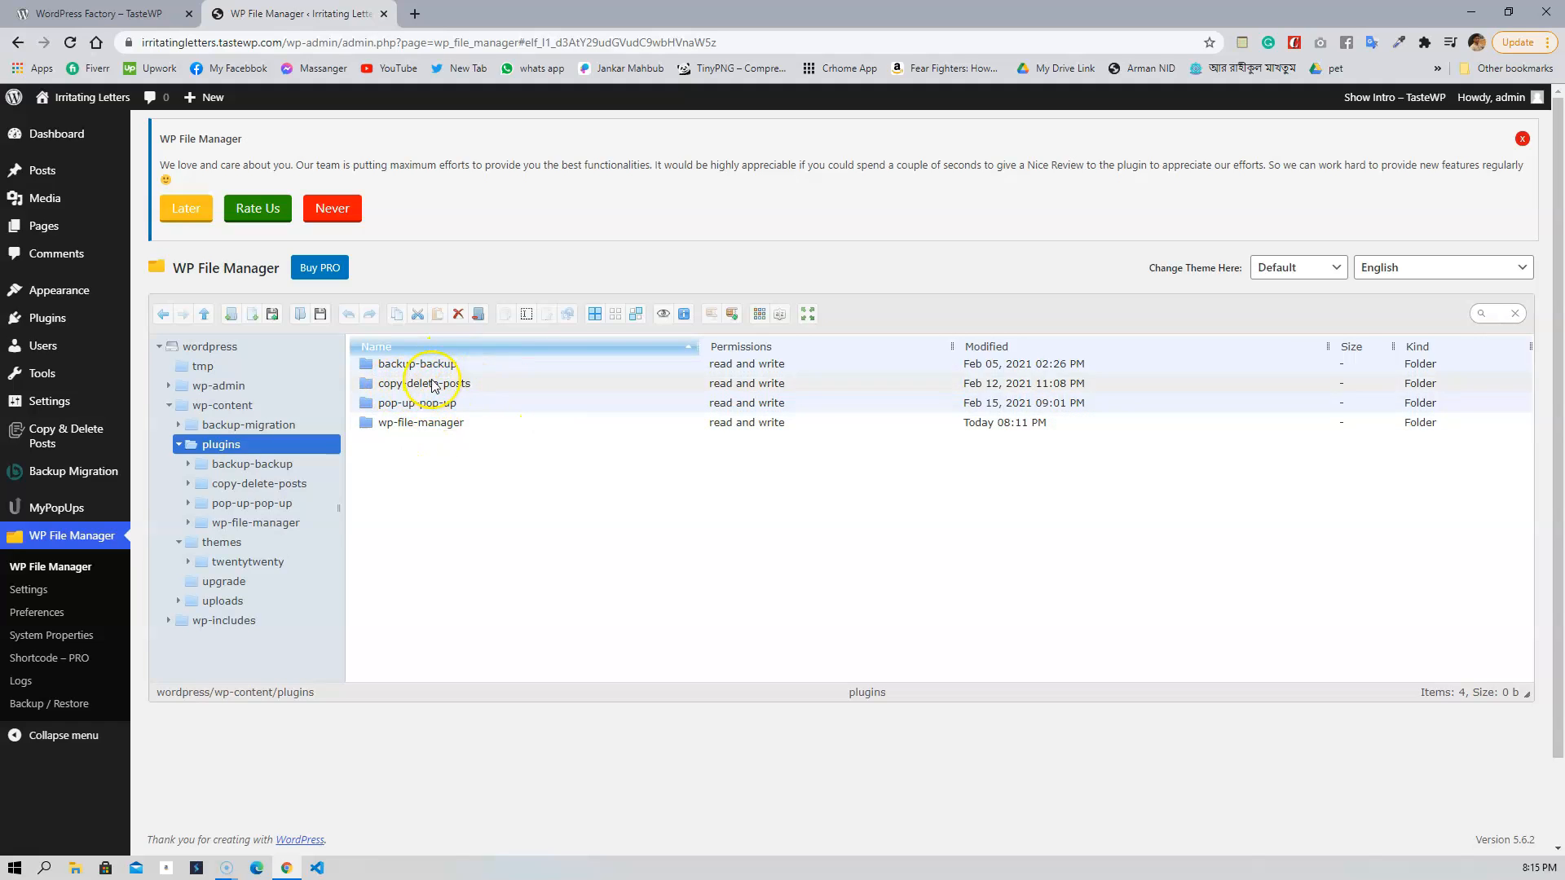
left_click(437, 432)
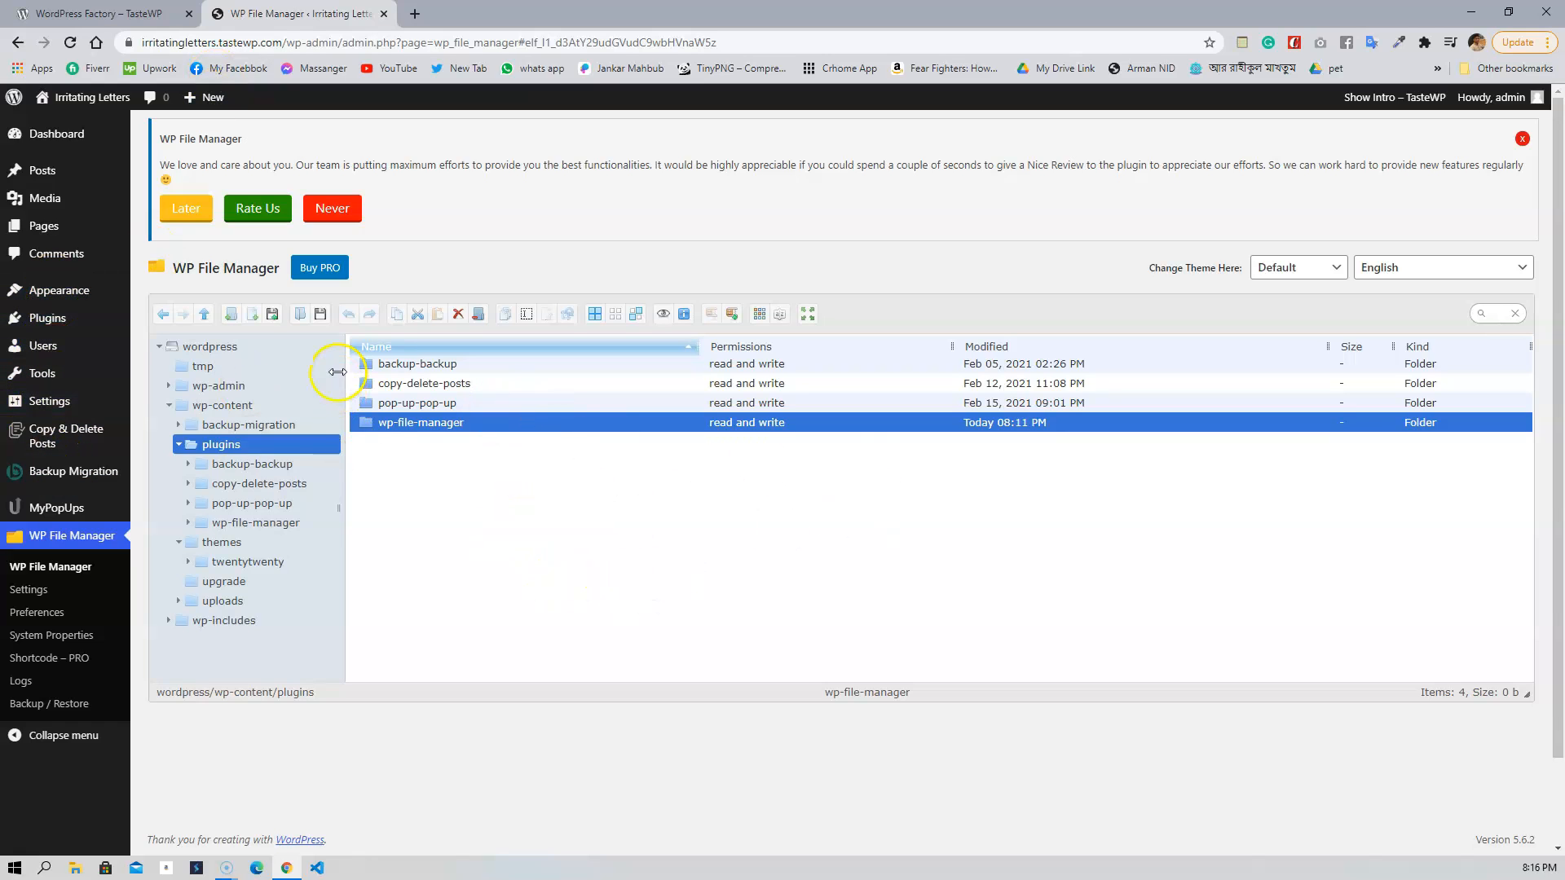
left_click(455, 489)
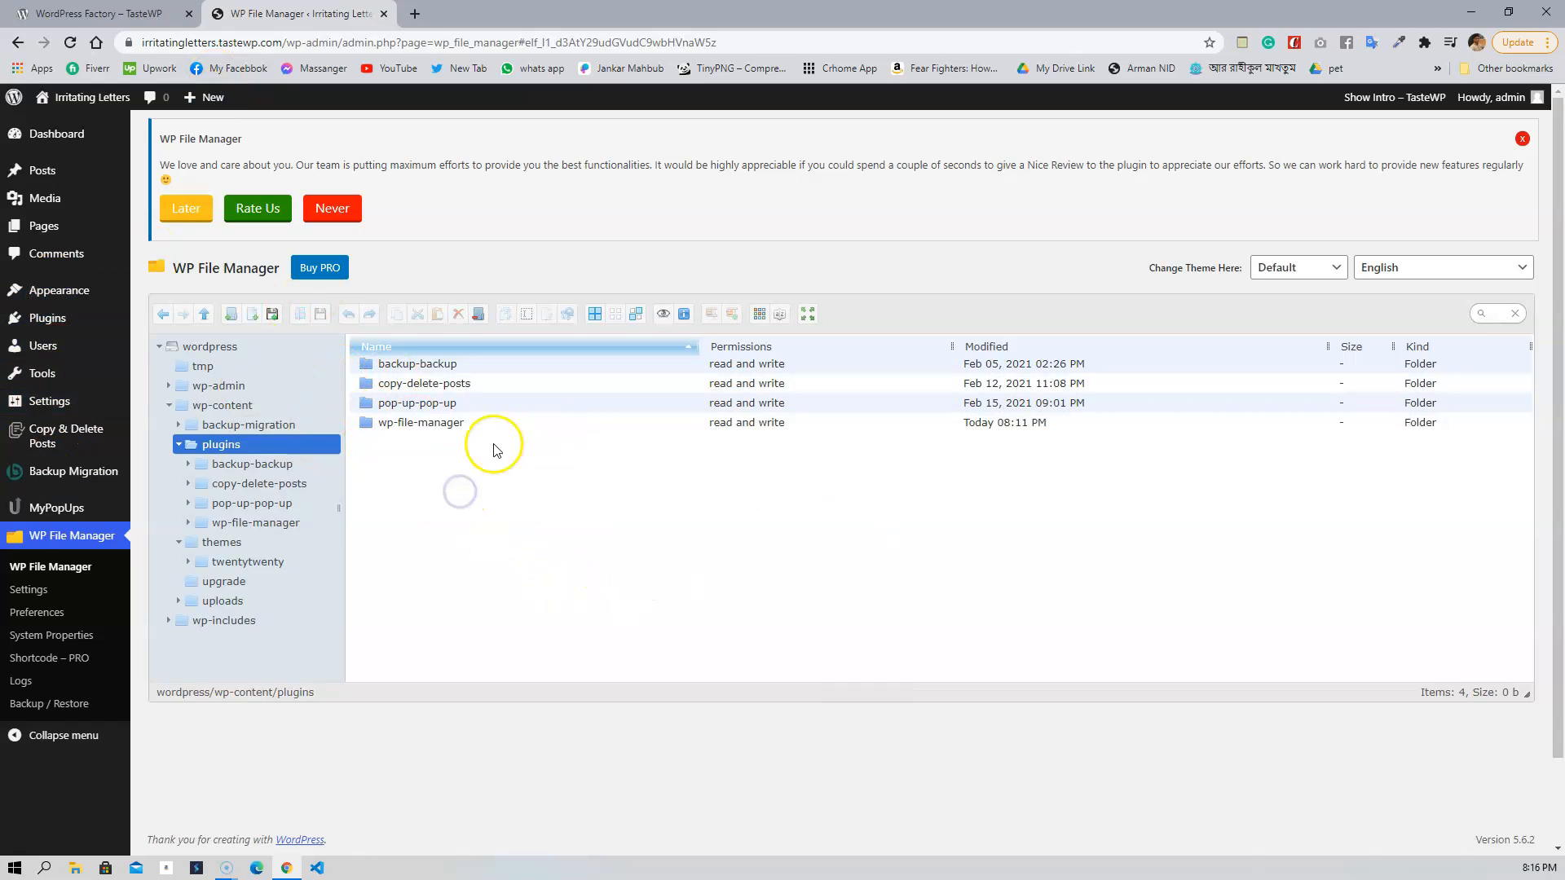
left_click(471, 427)
left_click(467, 470)
mouse_move(60, 293)
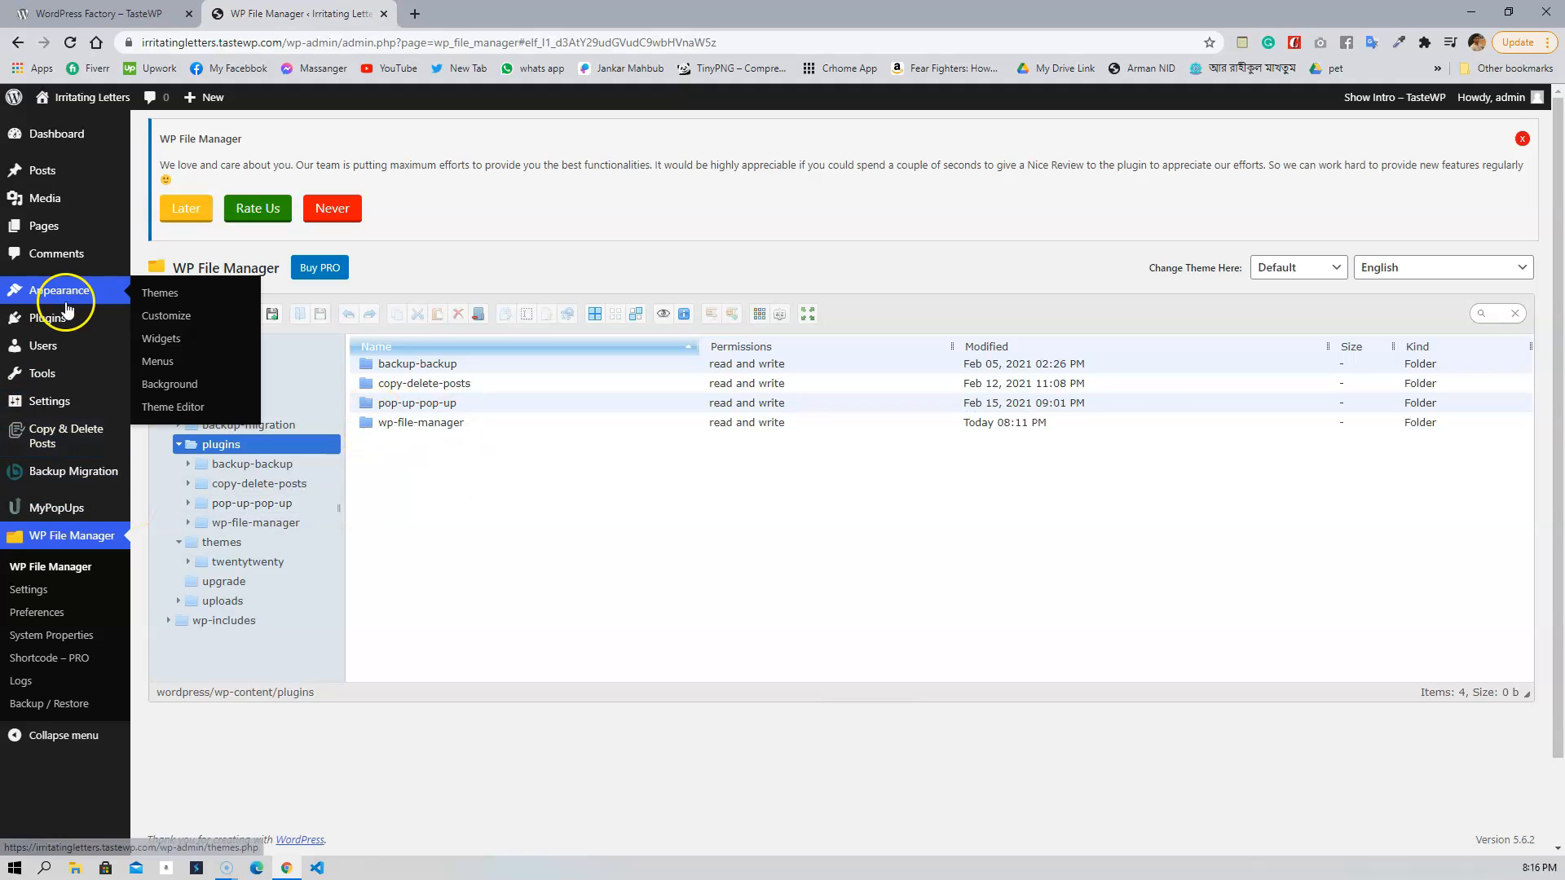
mouse_move(47, 320)
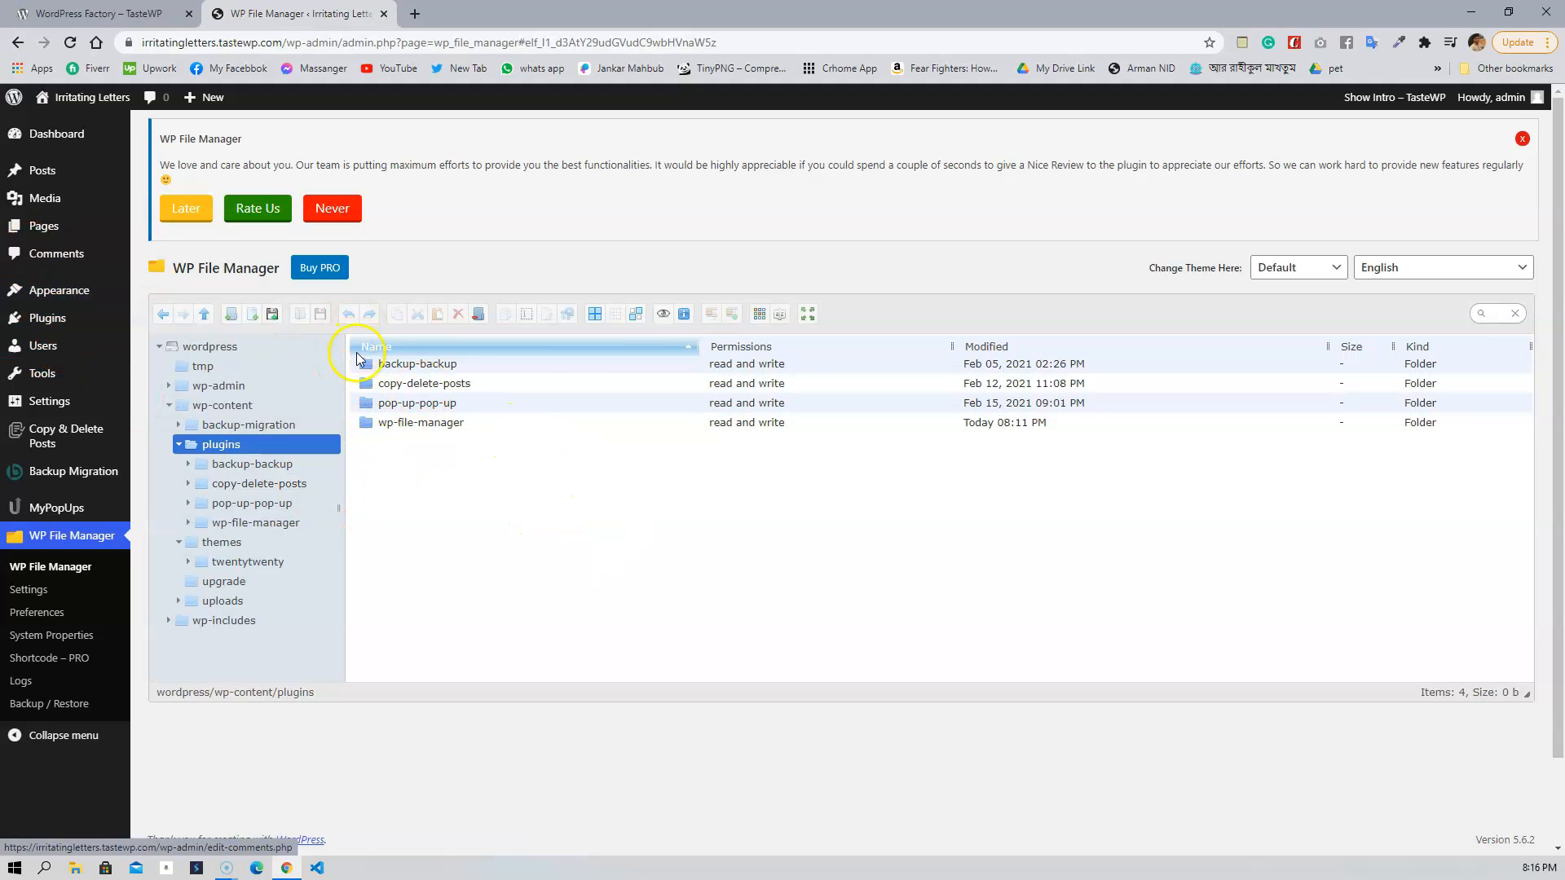
Upload elementor-core.3.0.13.zip from the elementor-pro downloads folder into the site's plugins folder
left_click(272, 315)
left_click(771, 531)
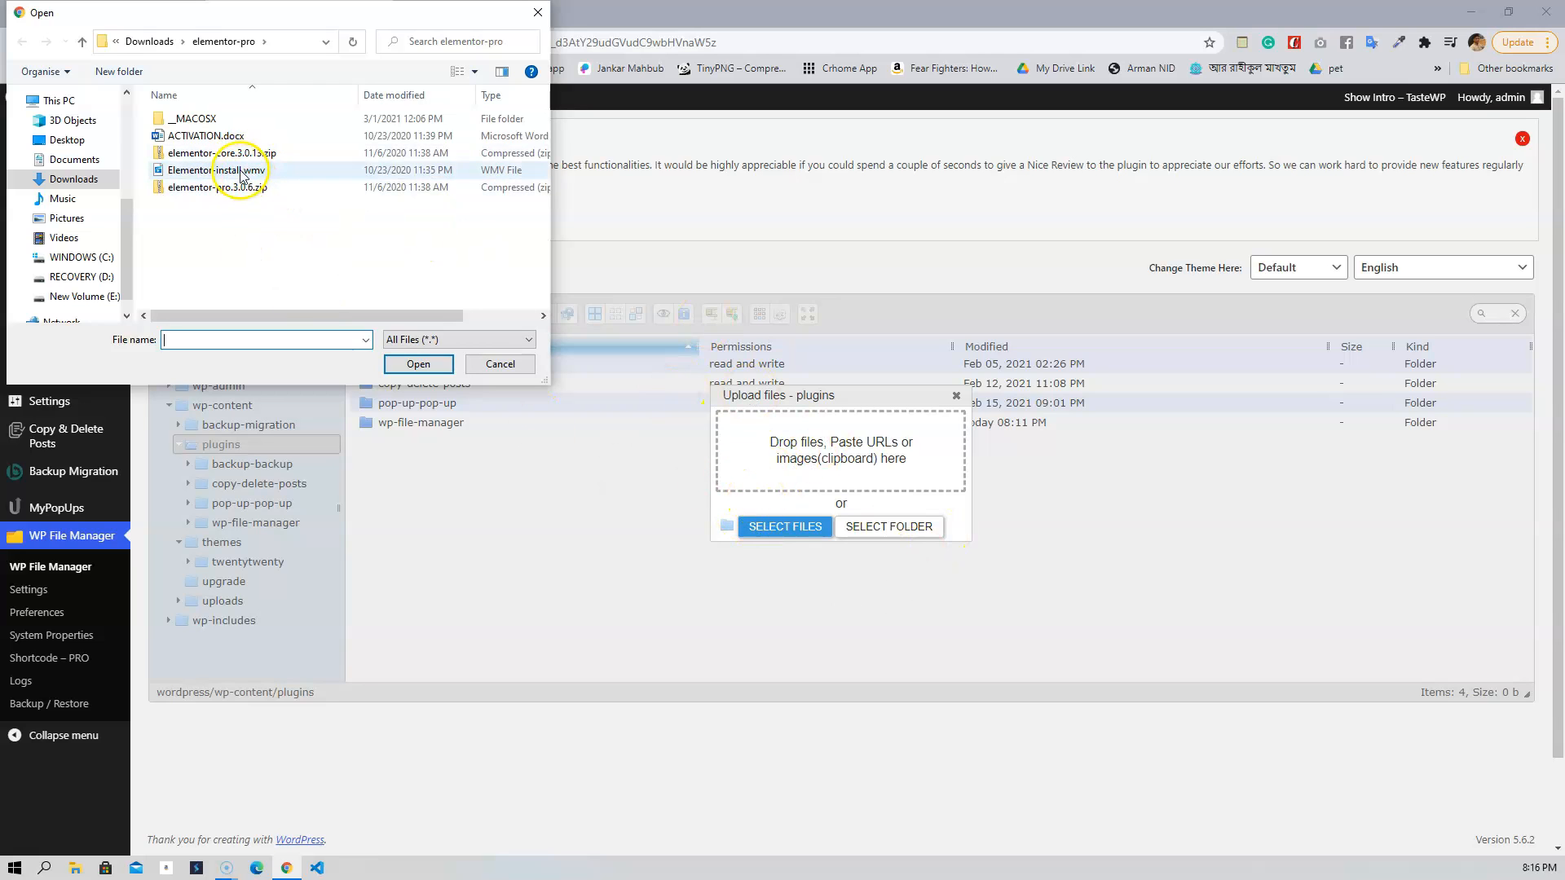
left_click(238, 157)
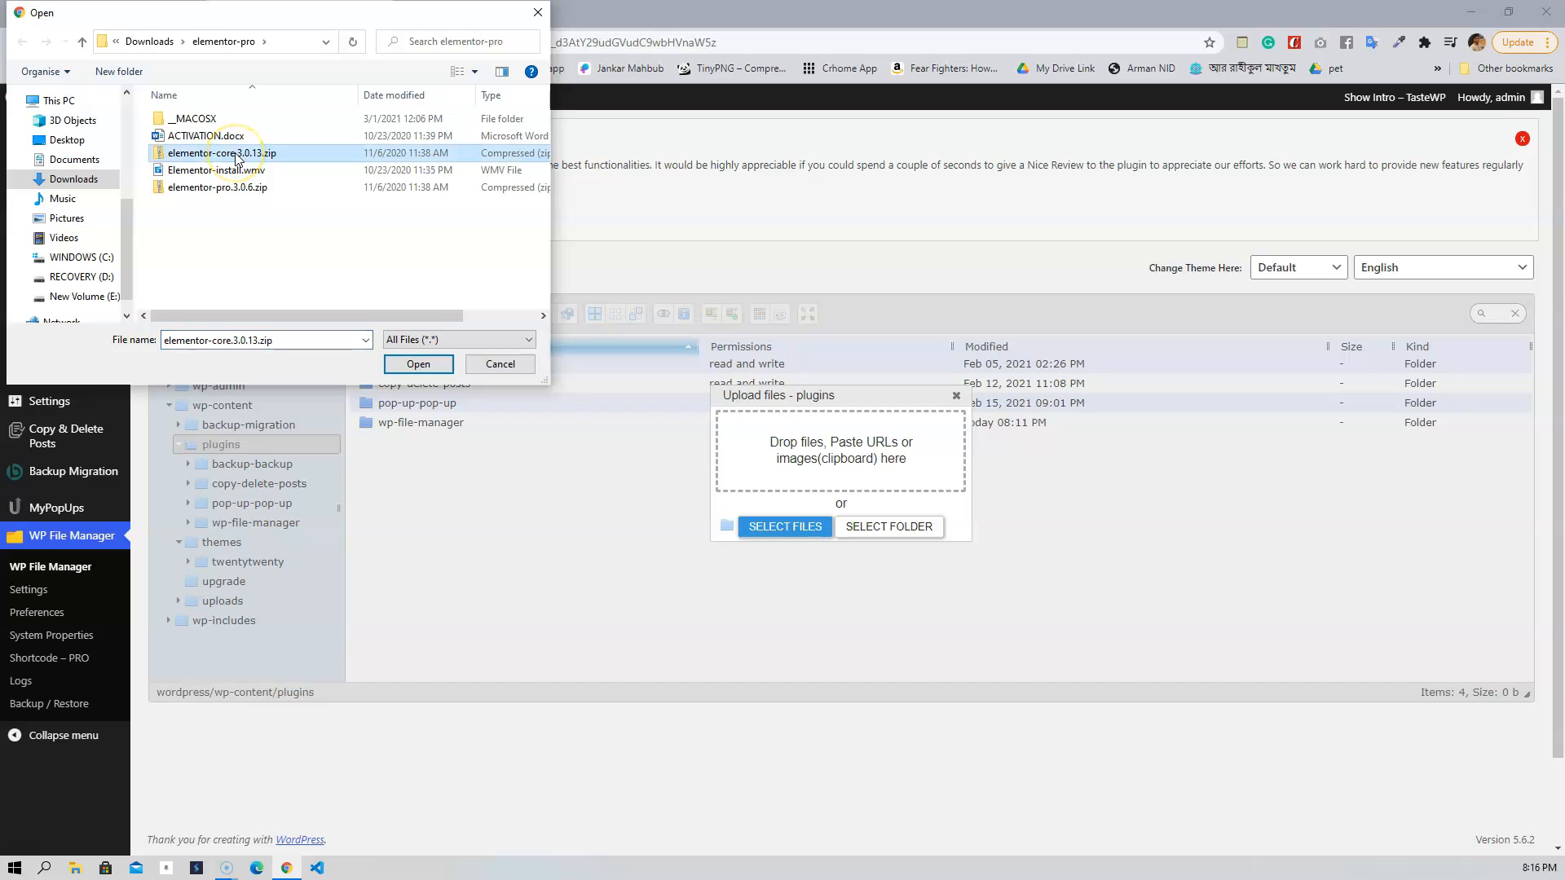
left_click(413, 363)
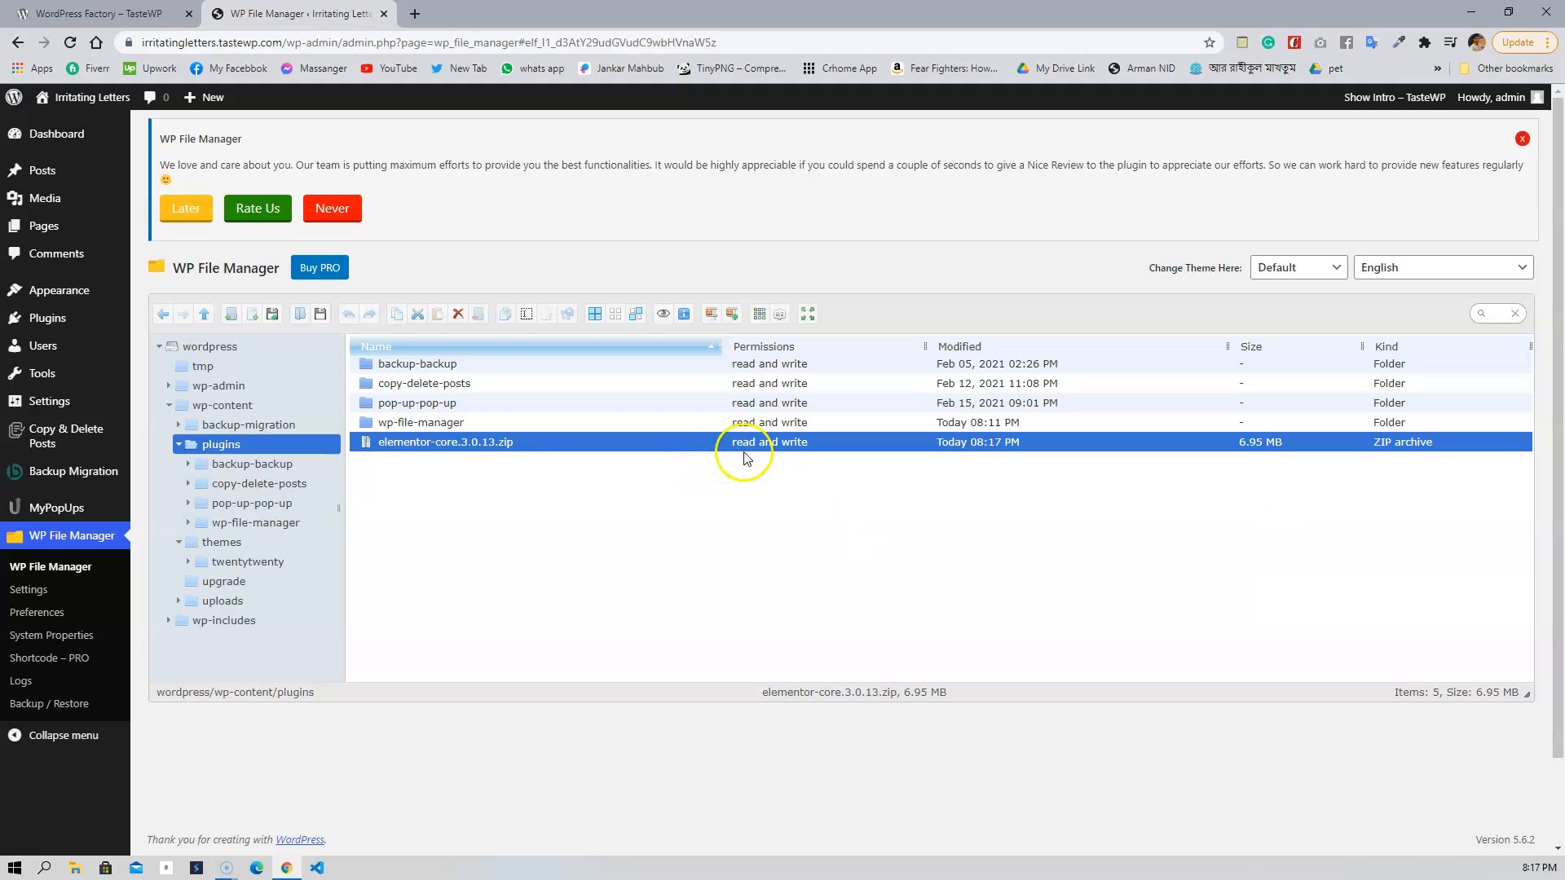
left_click(562, 503)
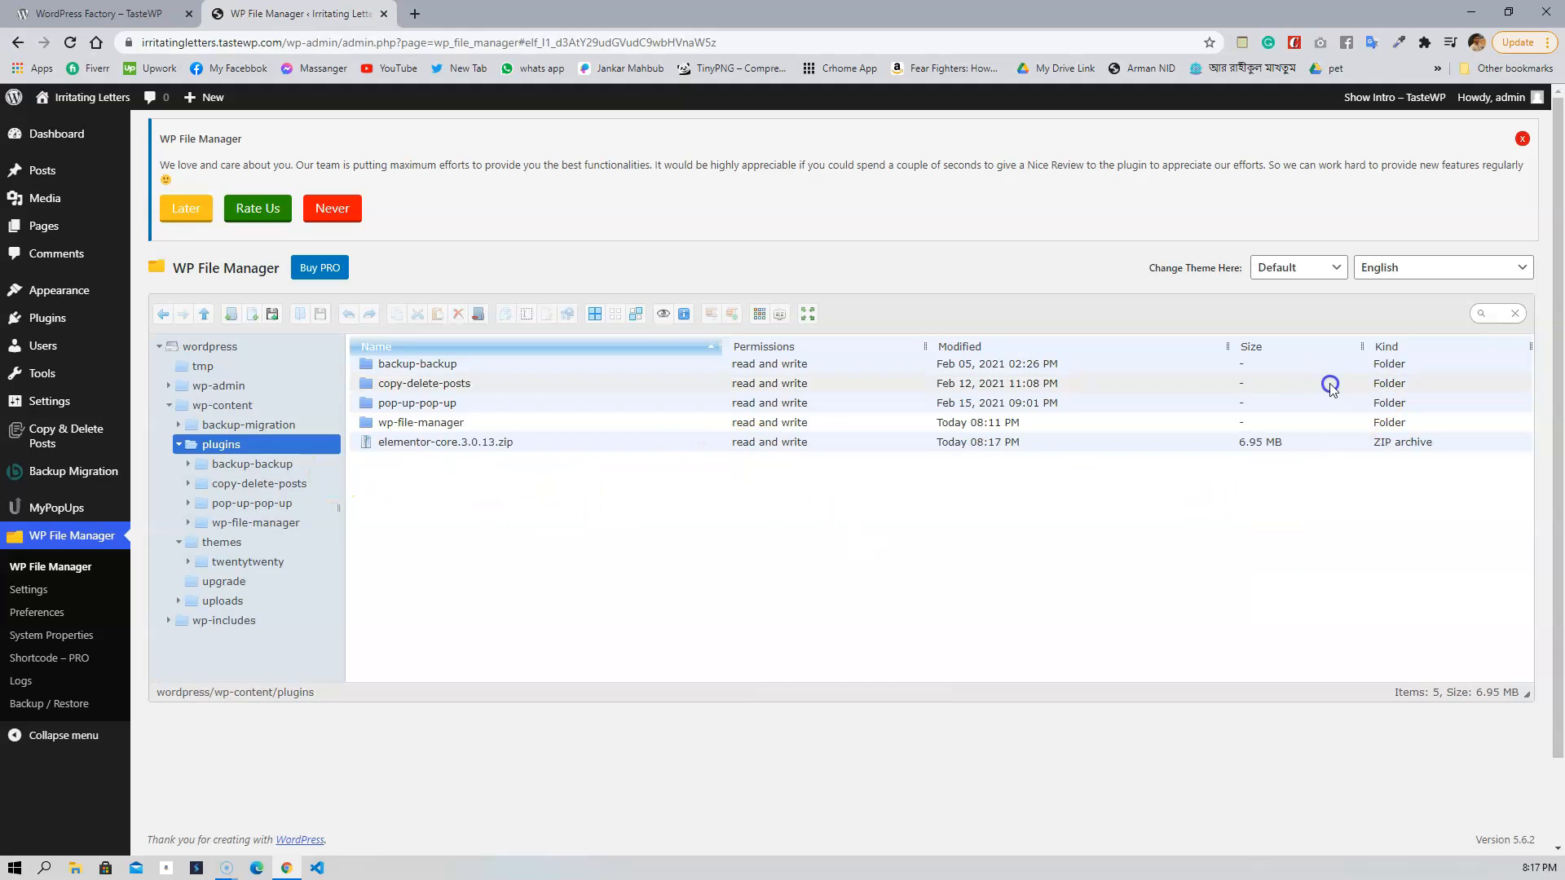
left_click(463, 444)
right_click(463, 444)
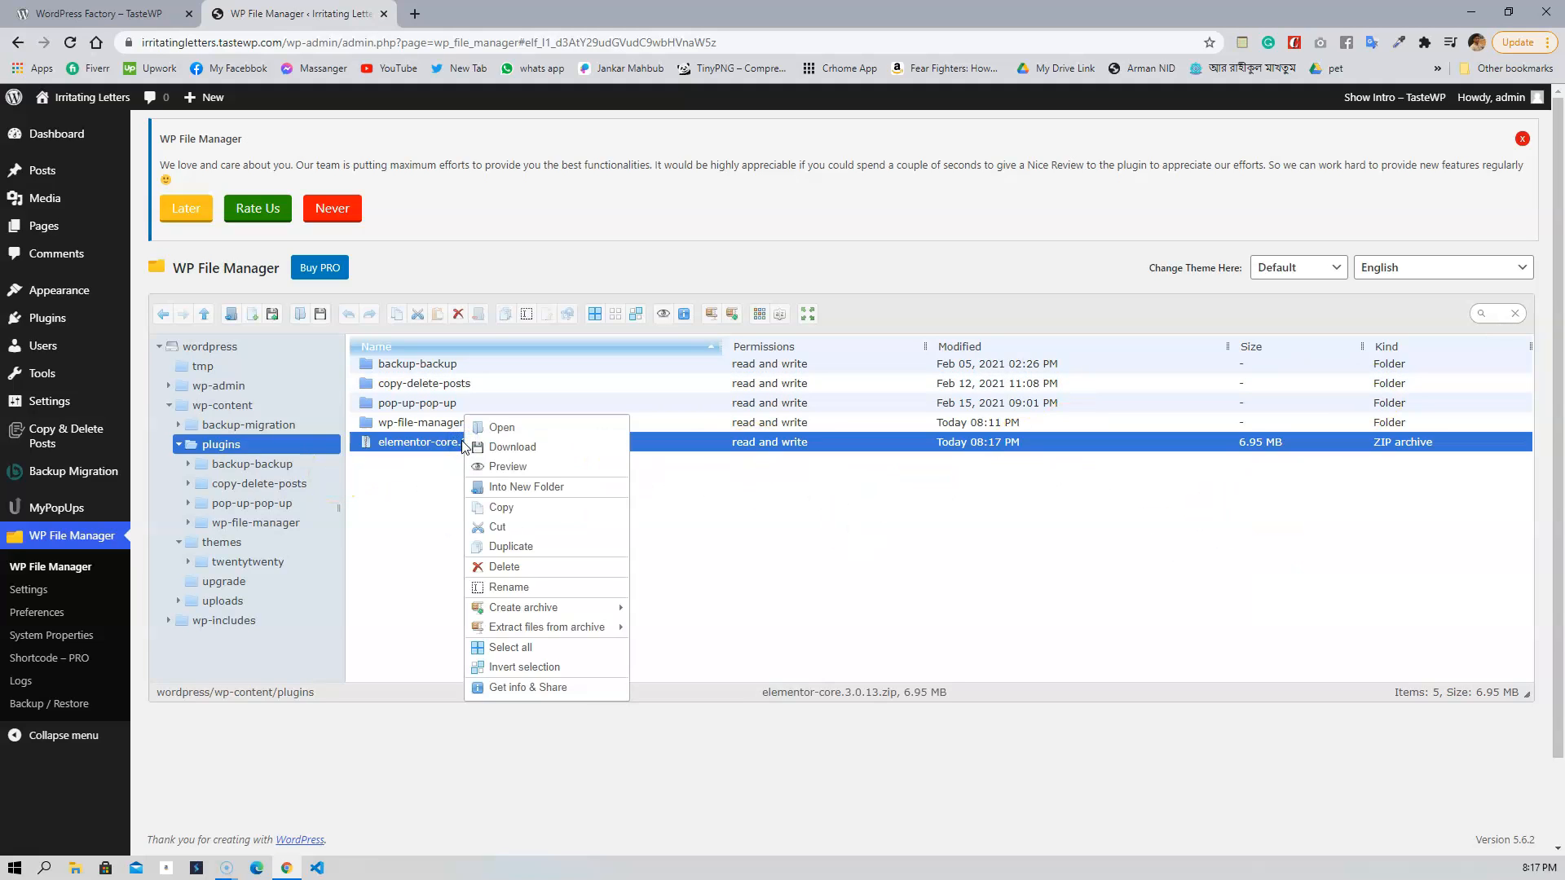
left_click(410, 430)
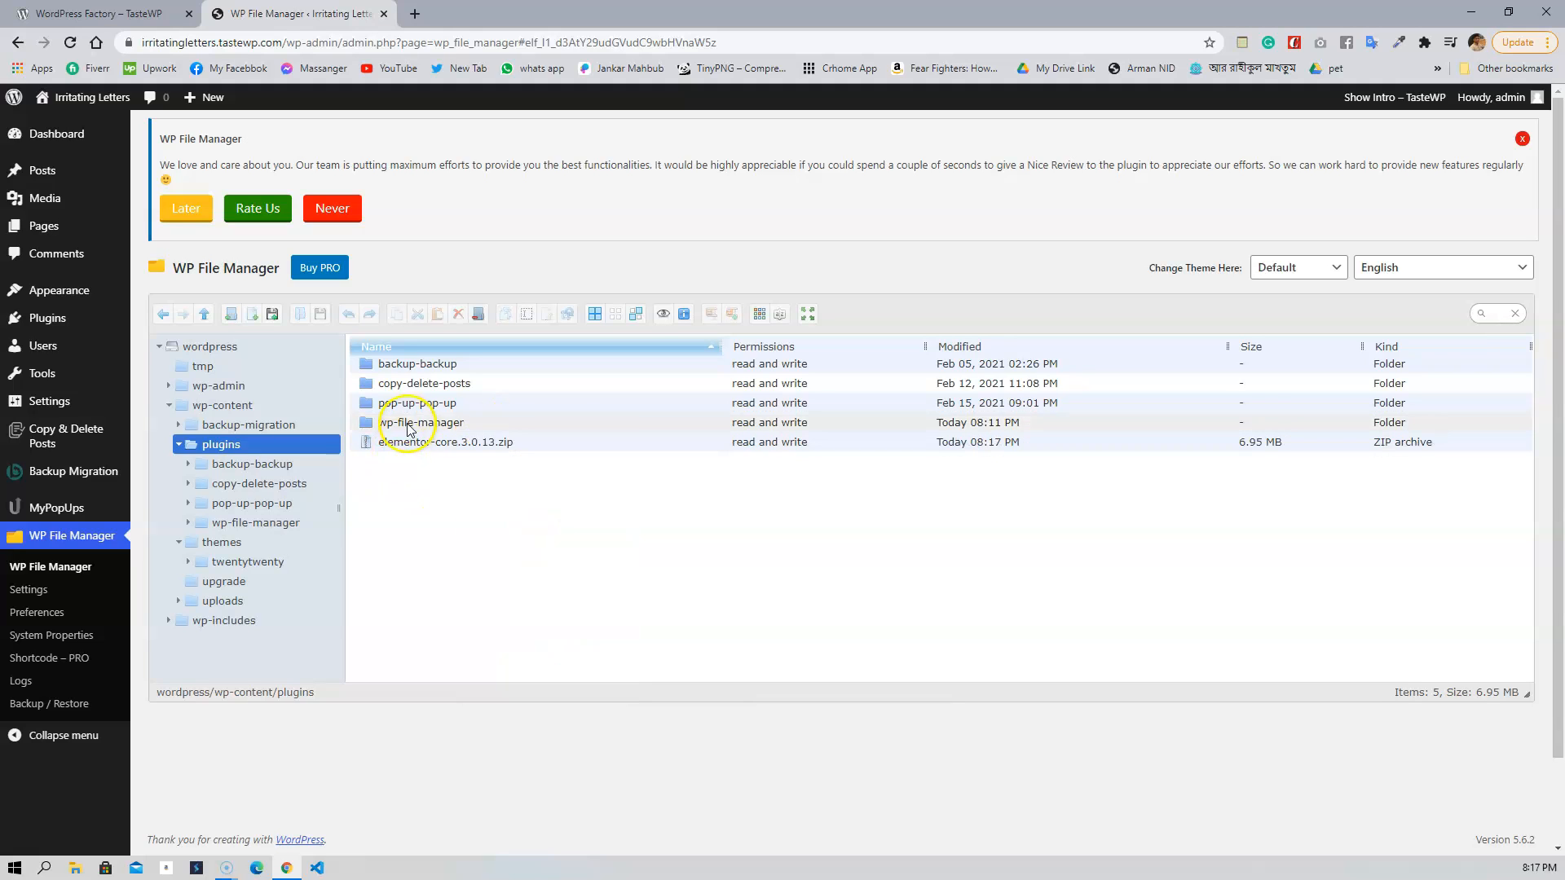
Extract elementor-core.3.0.13.zip directly into the current plugins folder, allowing existing files to be replaced
left_click(479, 449)
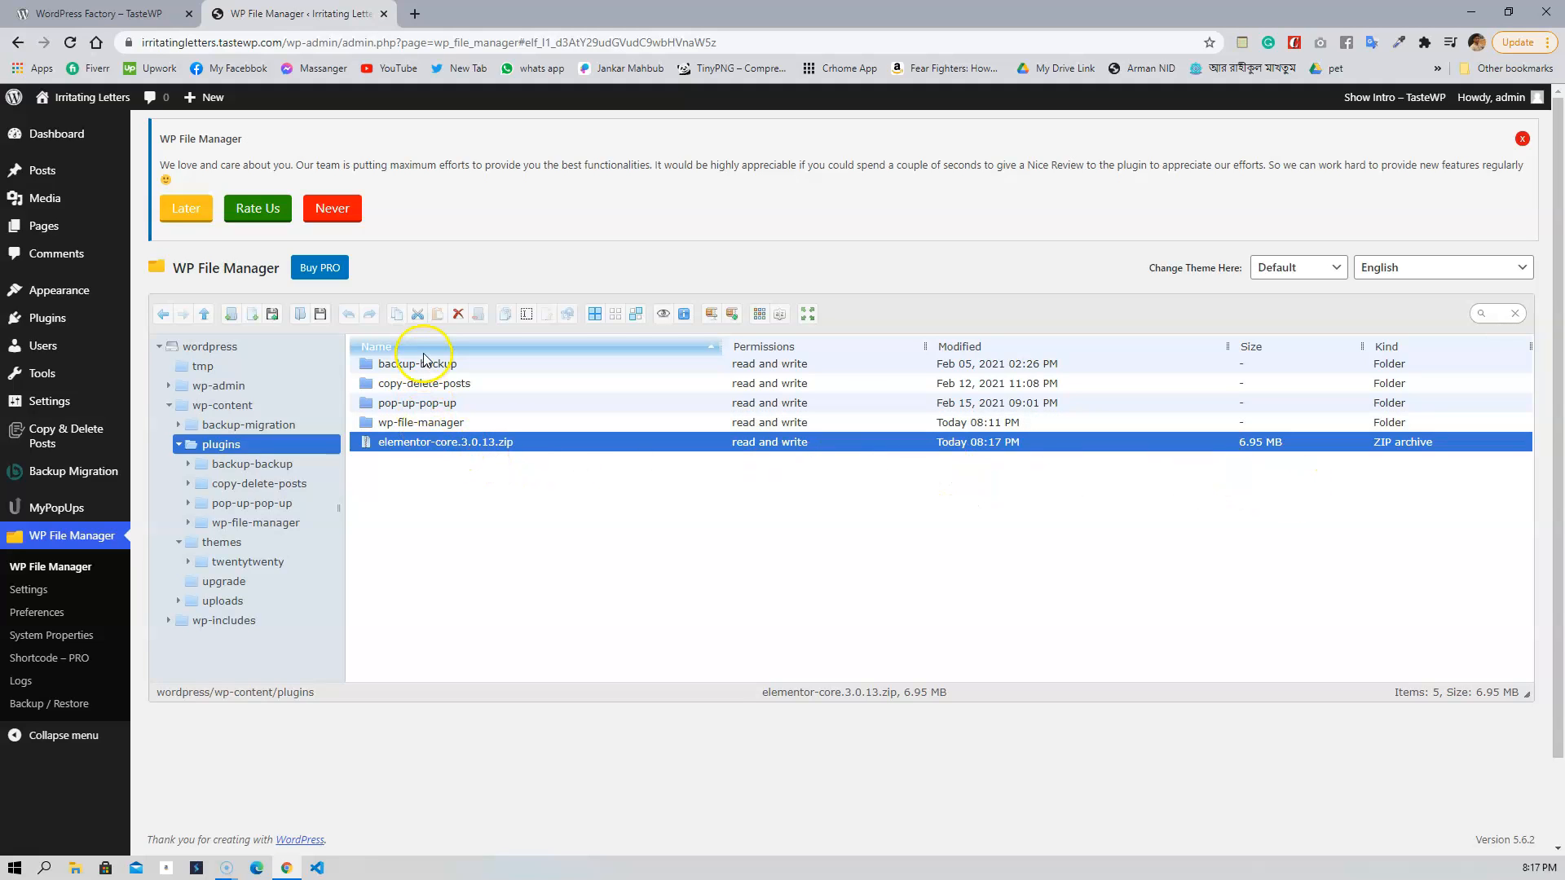
right_click(445, 448)
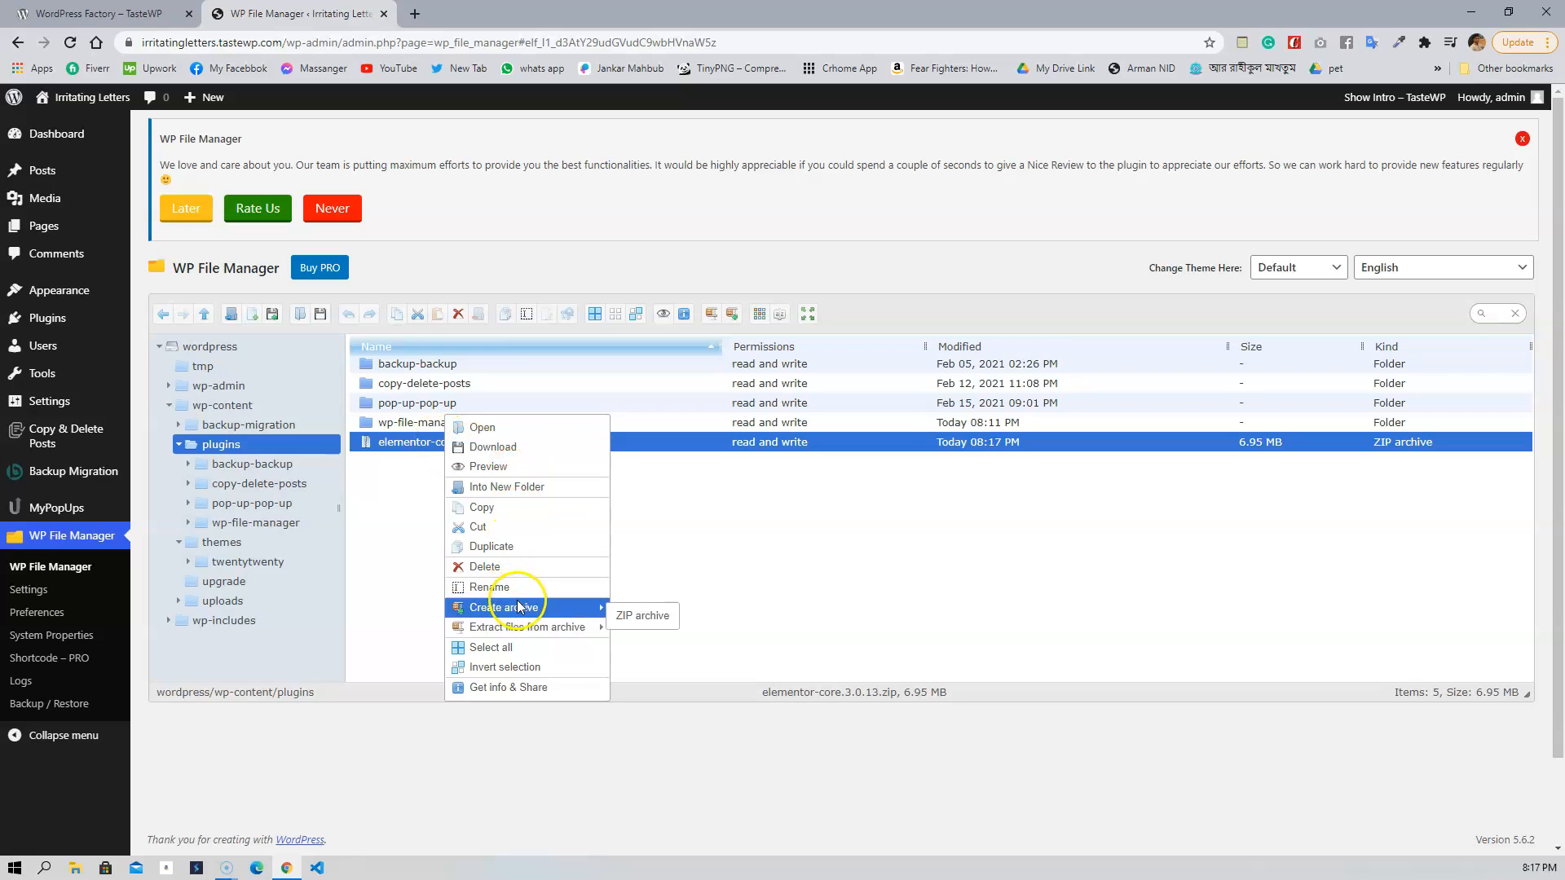
mouse_move(511, 629)
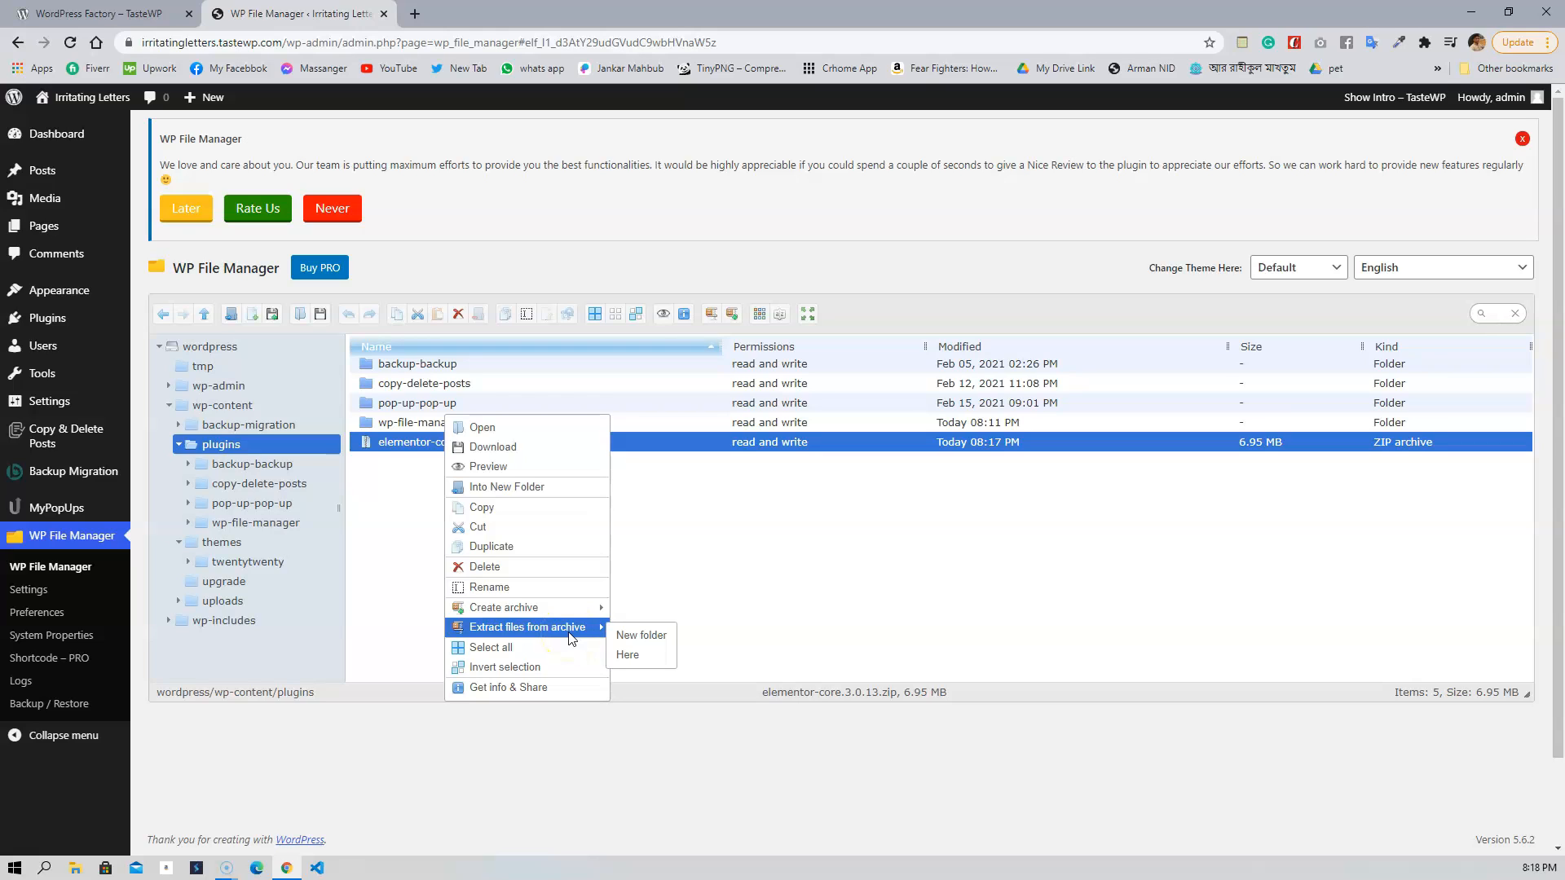
left_click(628, 653)
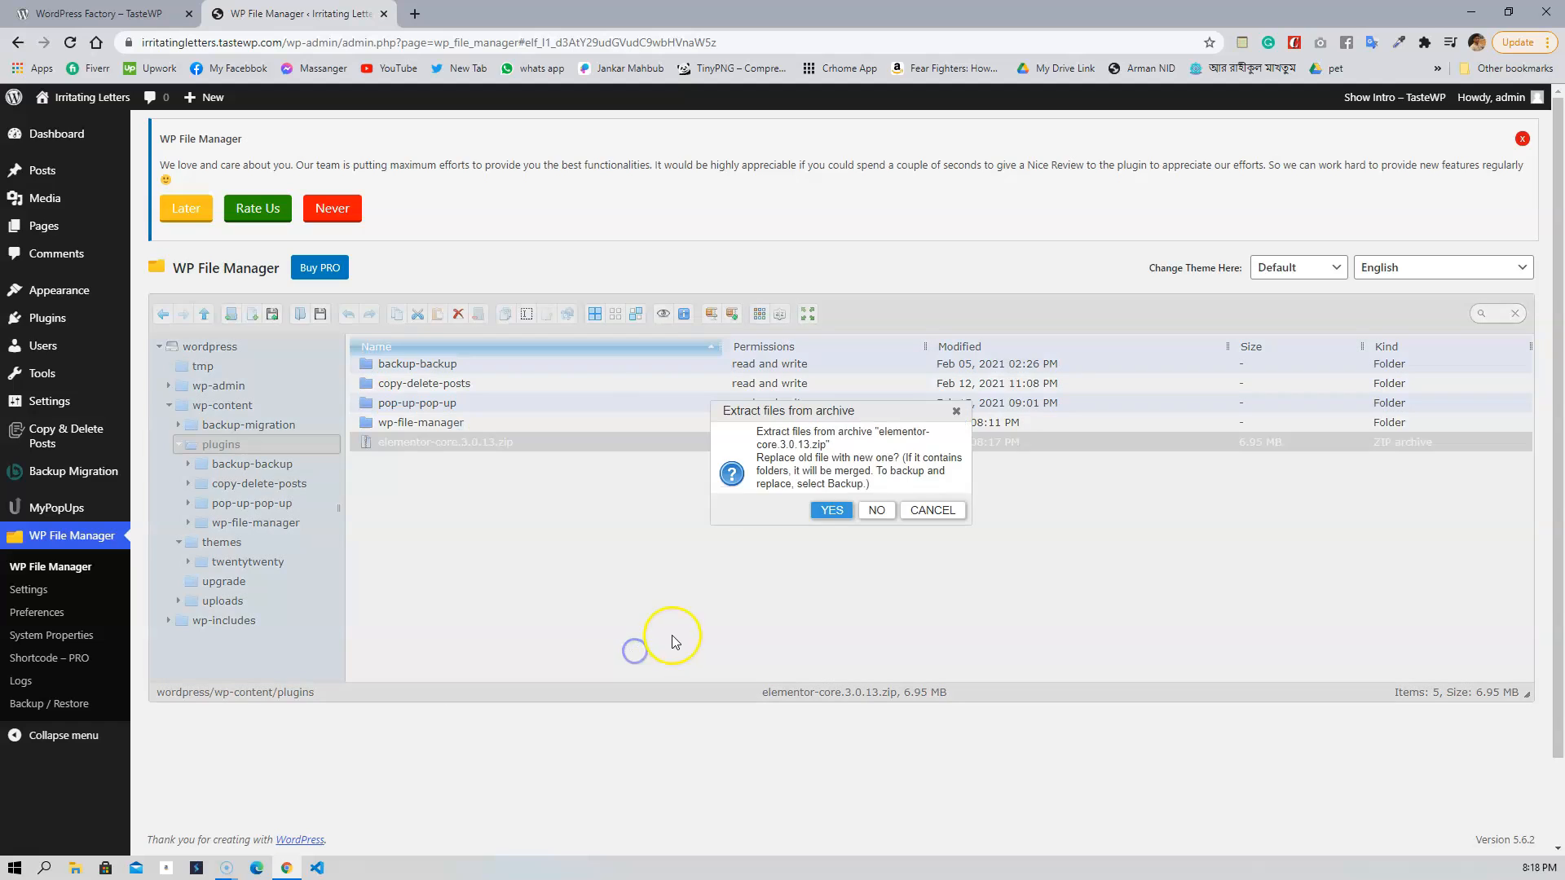
left_click(832, 510)
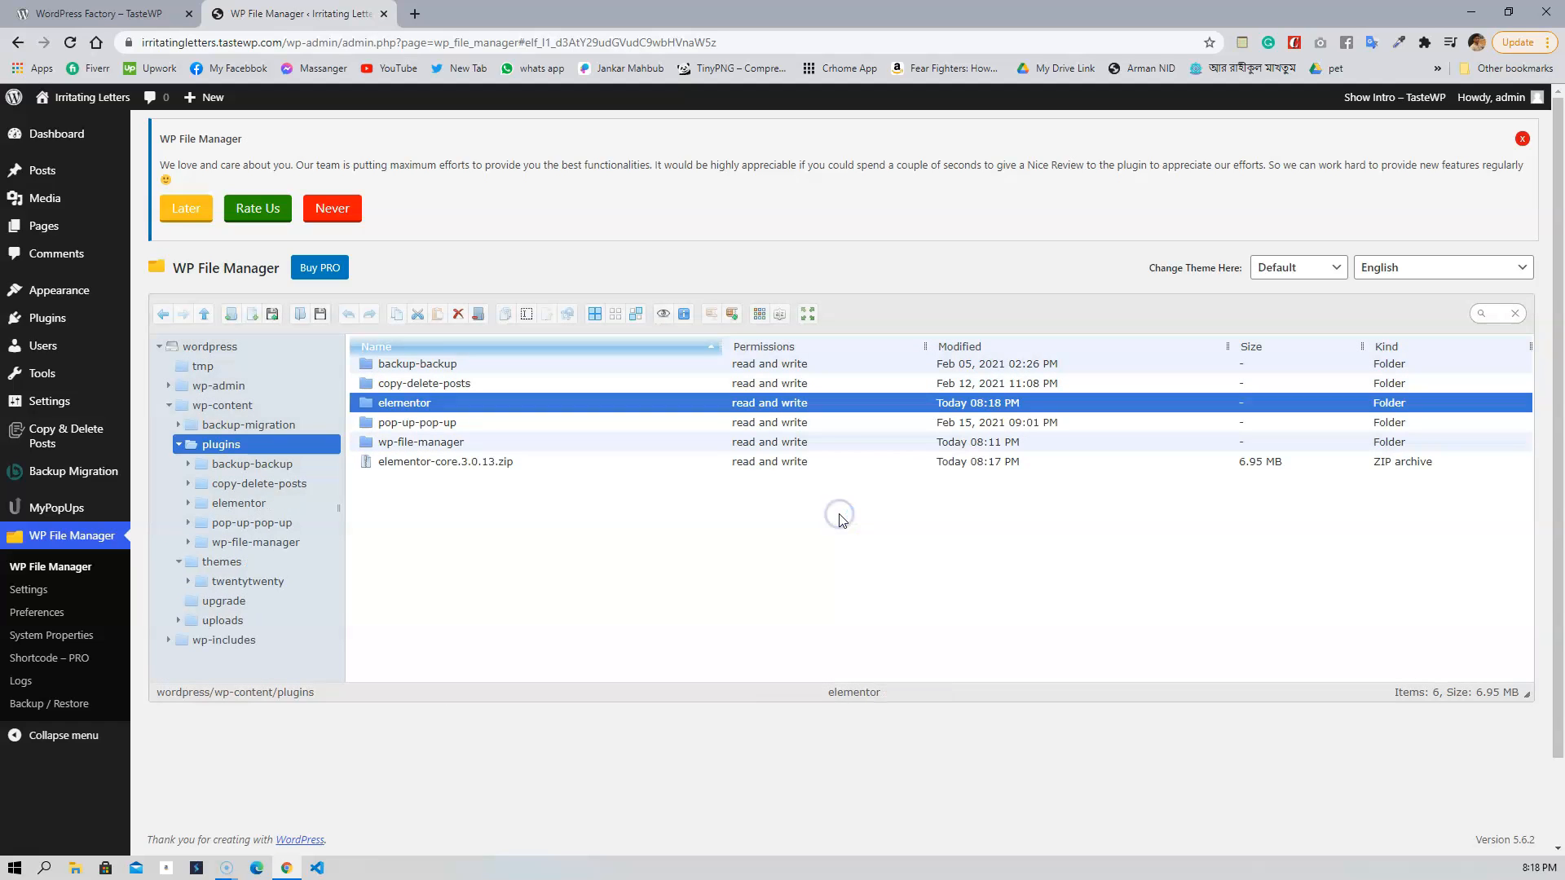
left_click(395, 407)
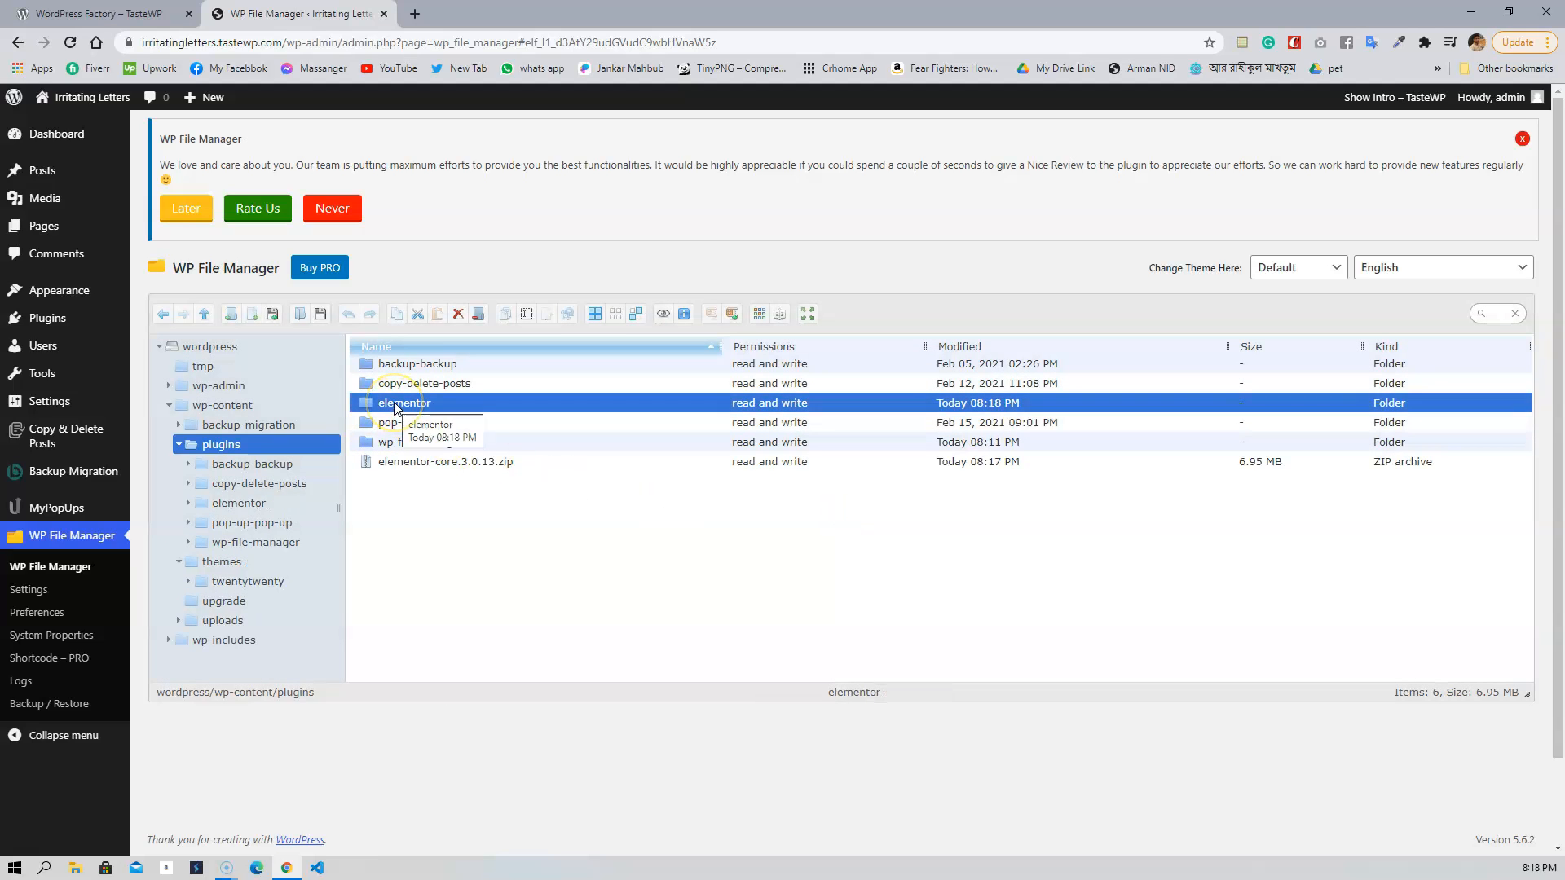
Delete the elementor-core.3.0.13.zip archive from the plugins folder
left_click(400, 465)
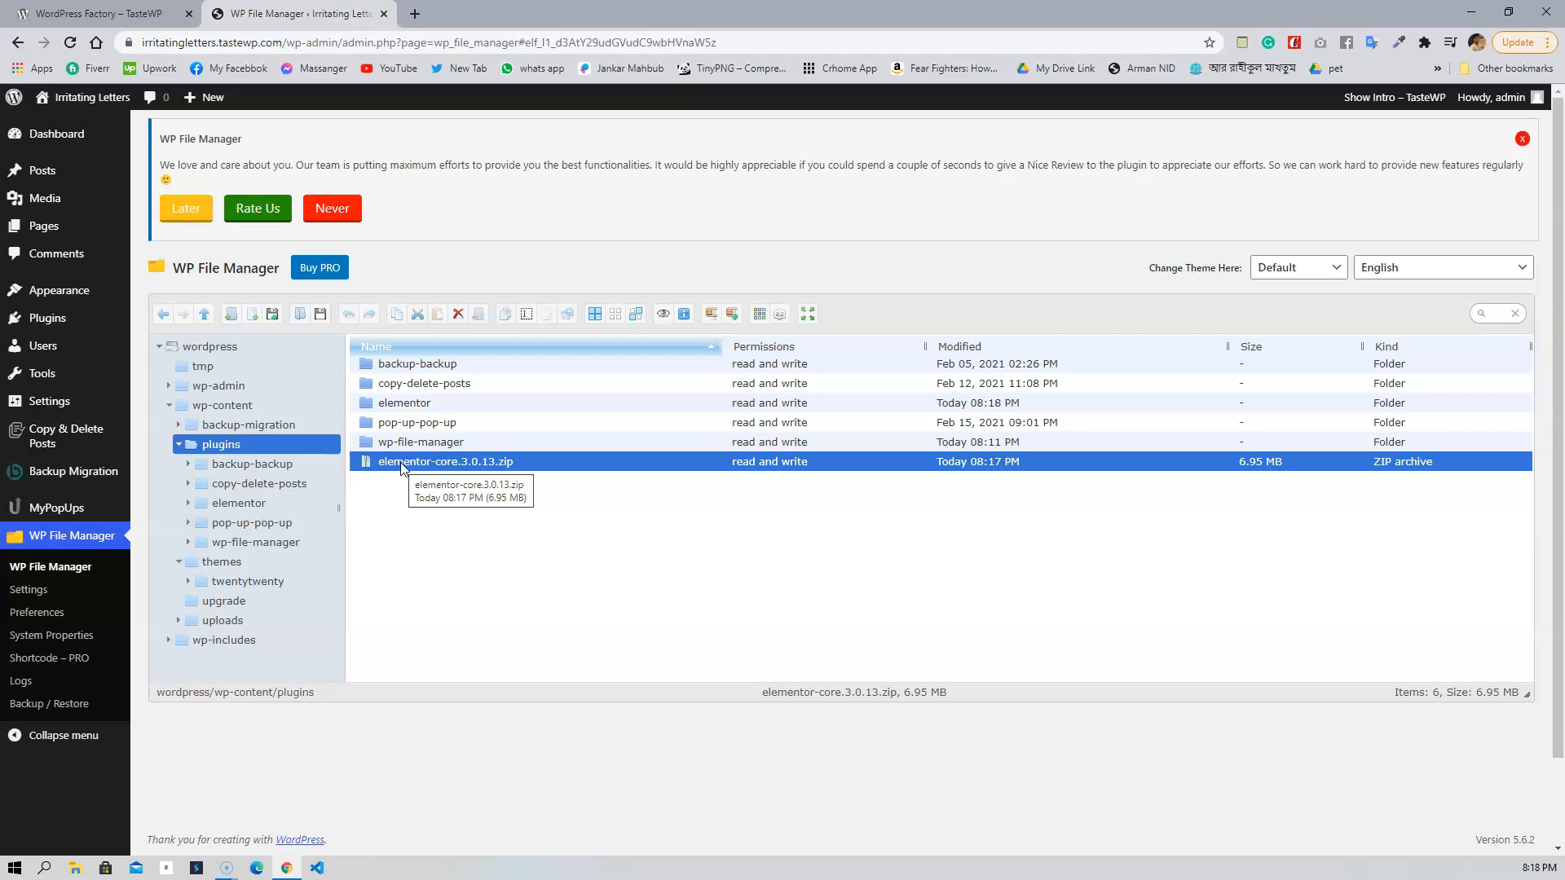
key("Delete")
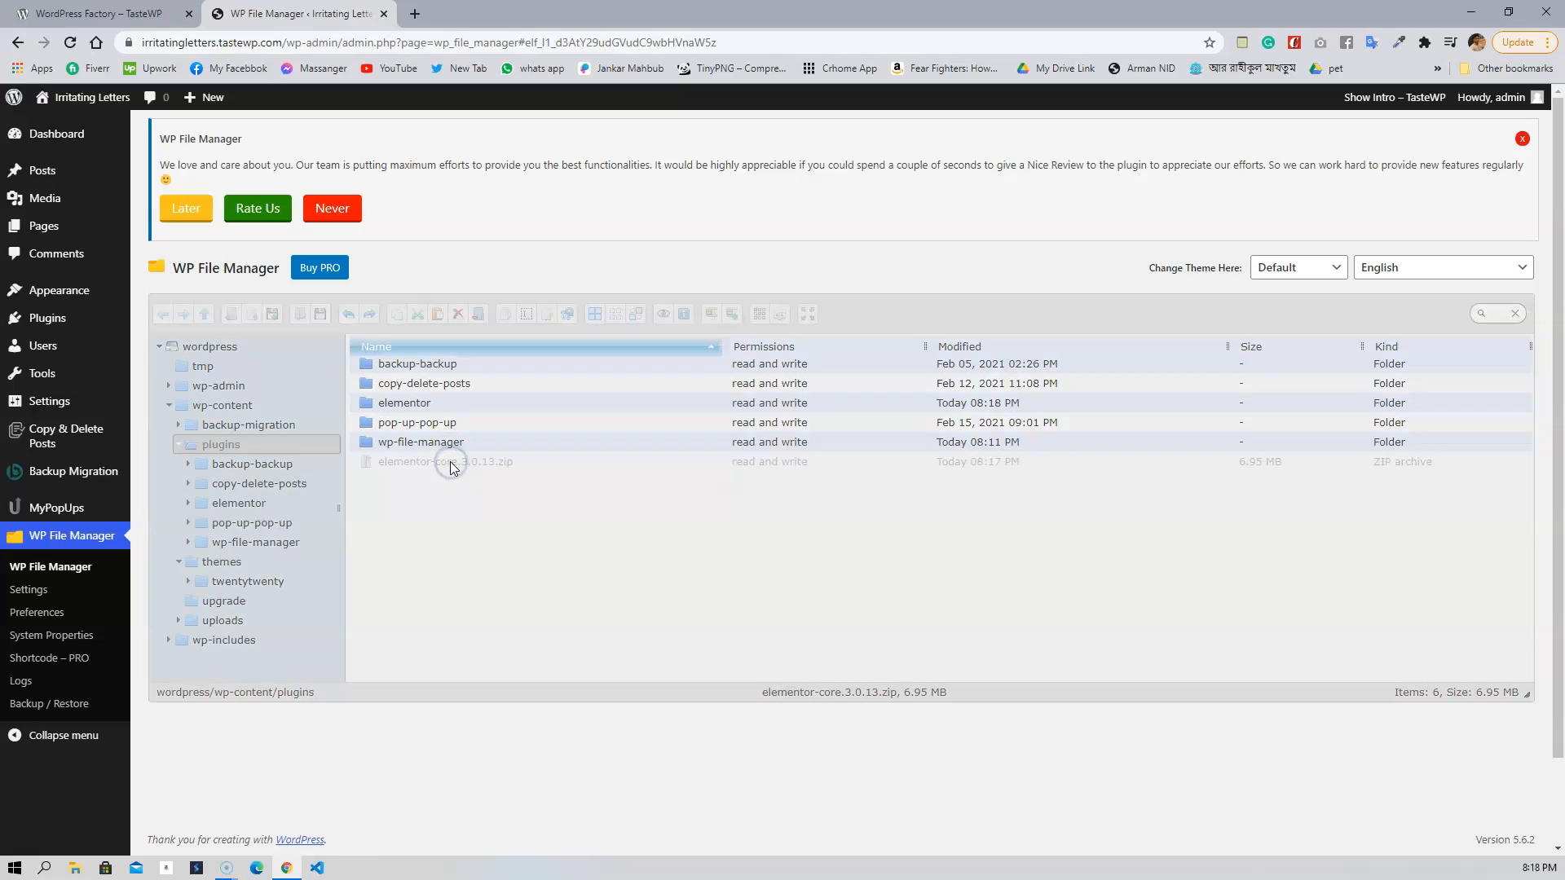
left_click(848, 524)
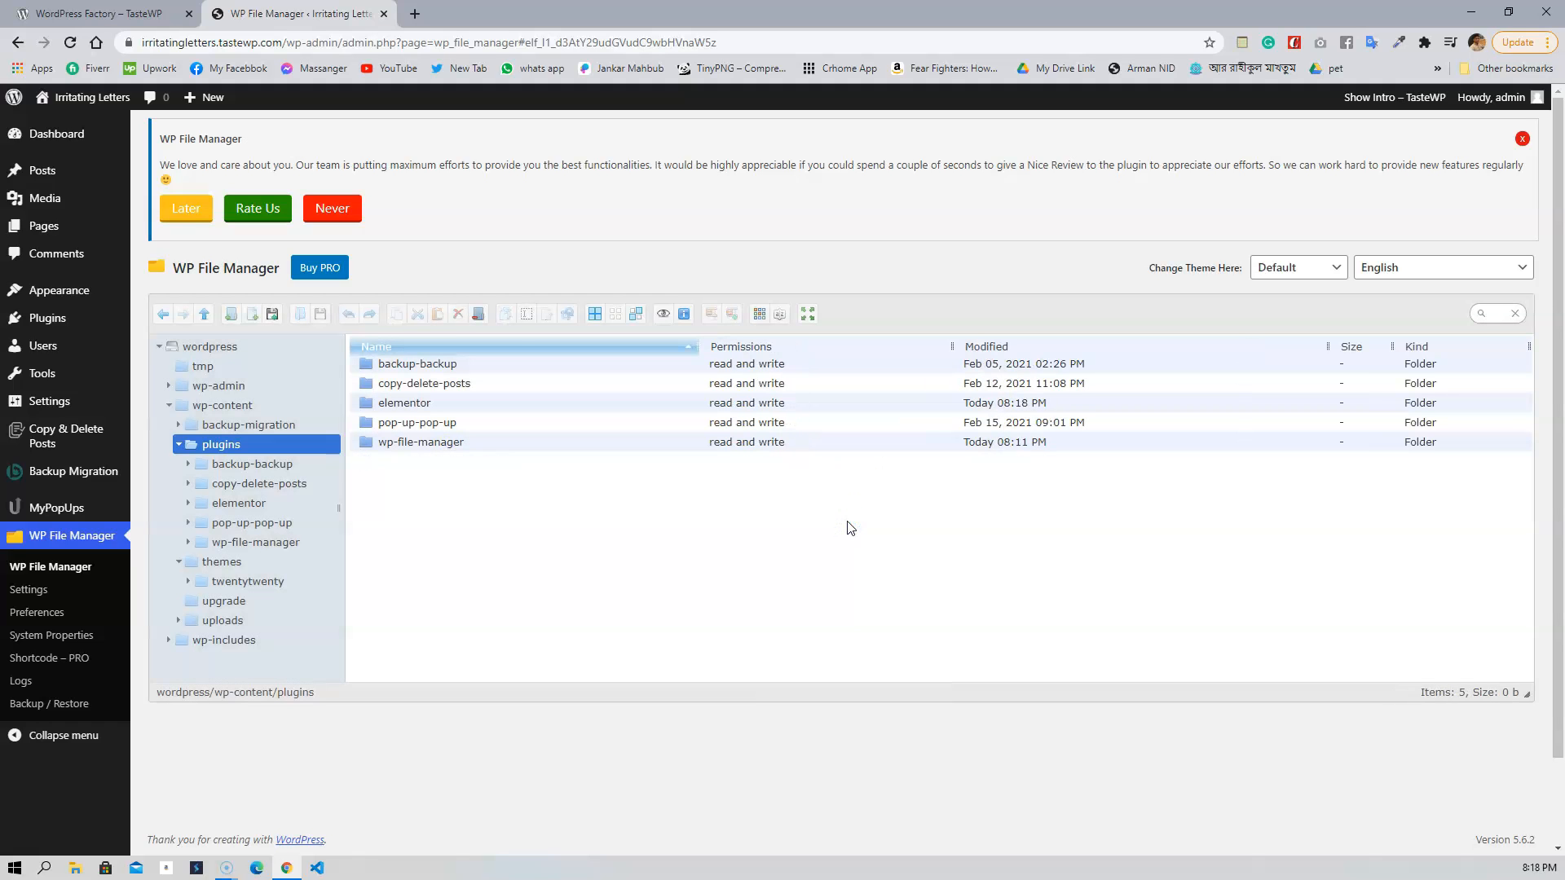
Activate the Elementor plugin from the installed plugins list and close its Getting Started welcome page
mouse_move(39, 320)
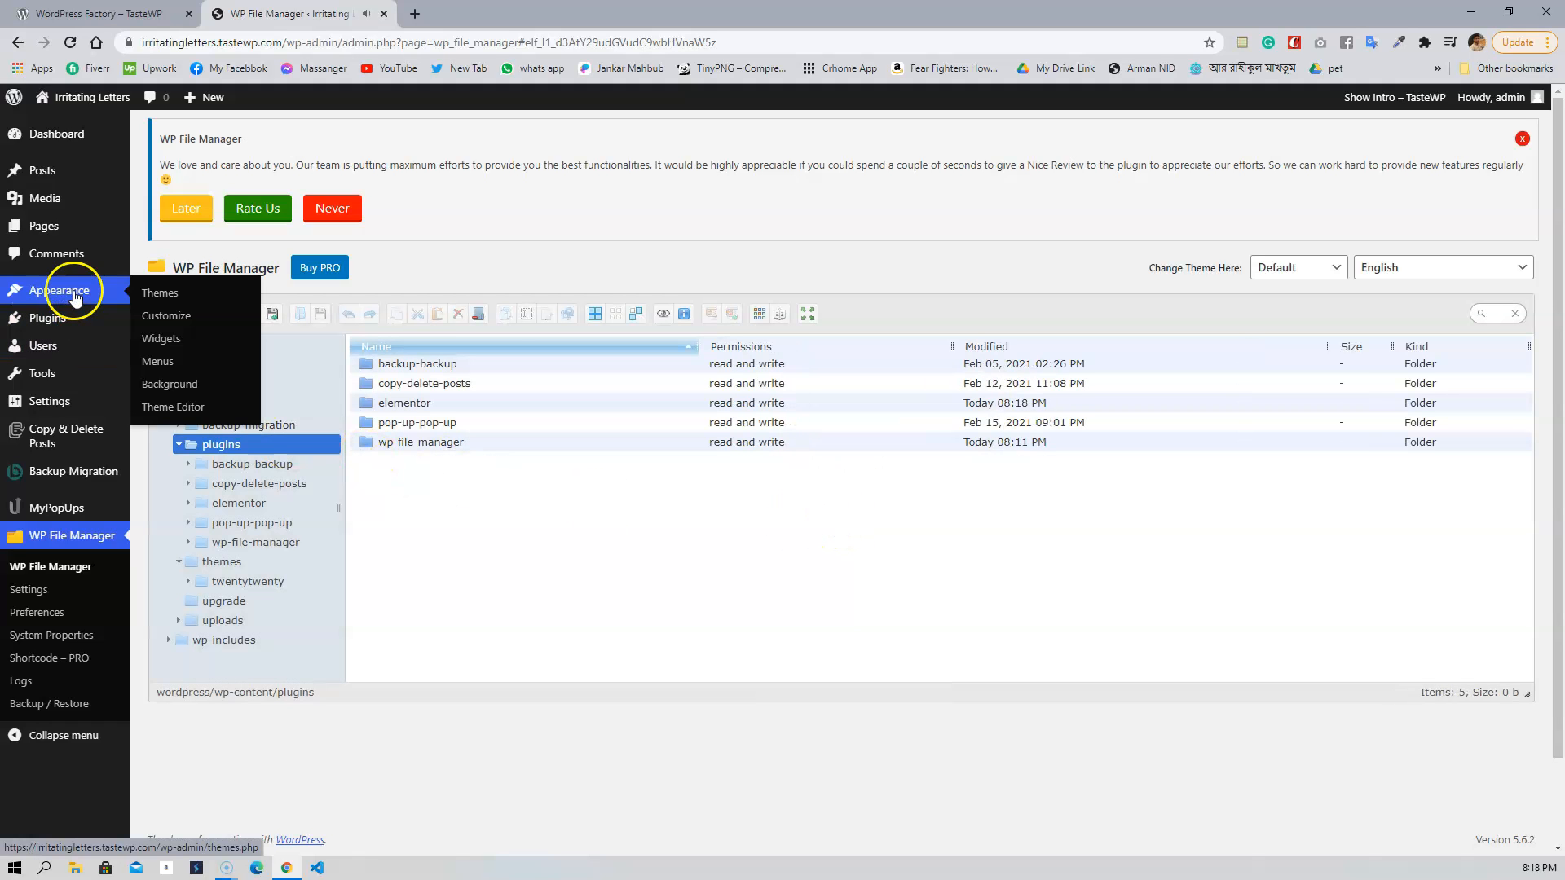
left_click(156, 324)
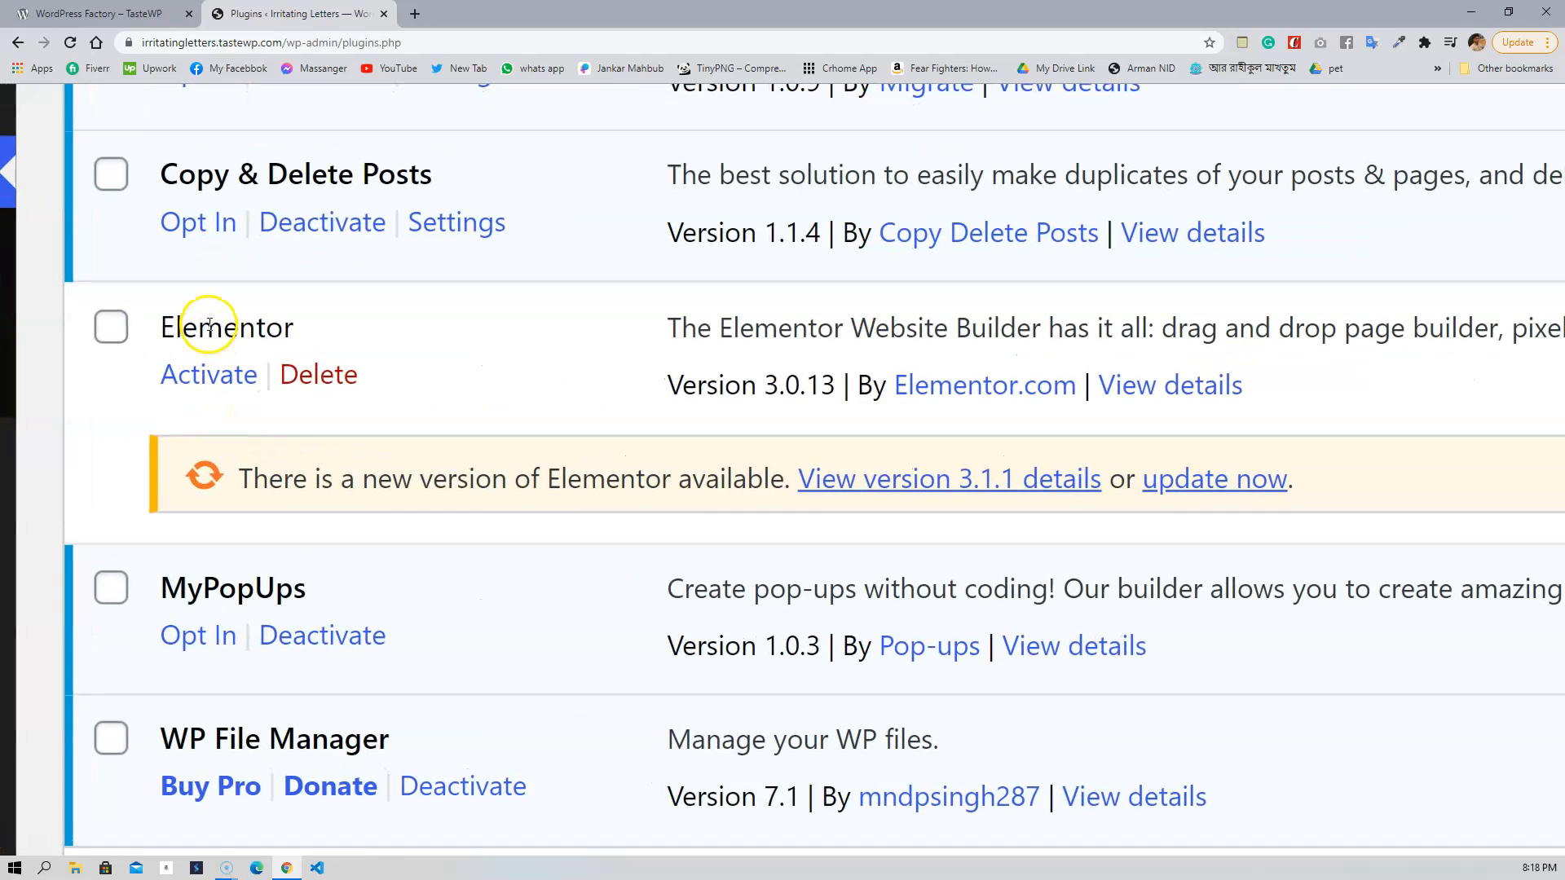
left_click_drag(174, 360, 279, 325)
left_click(210, 375)
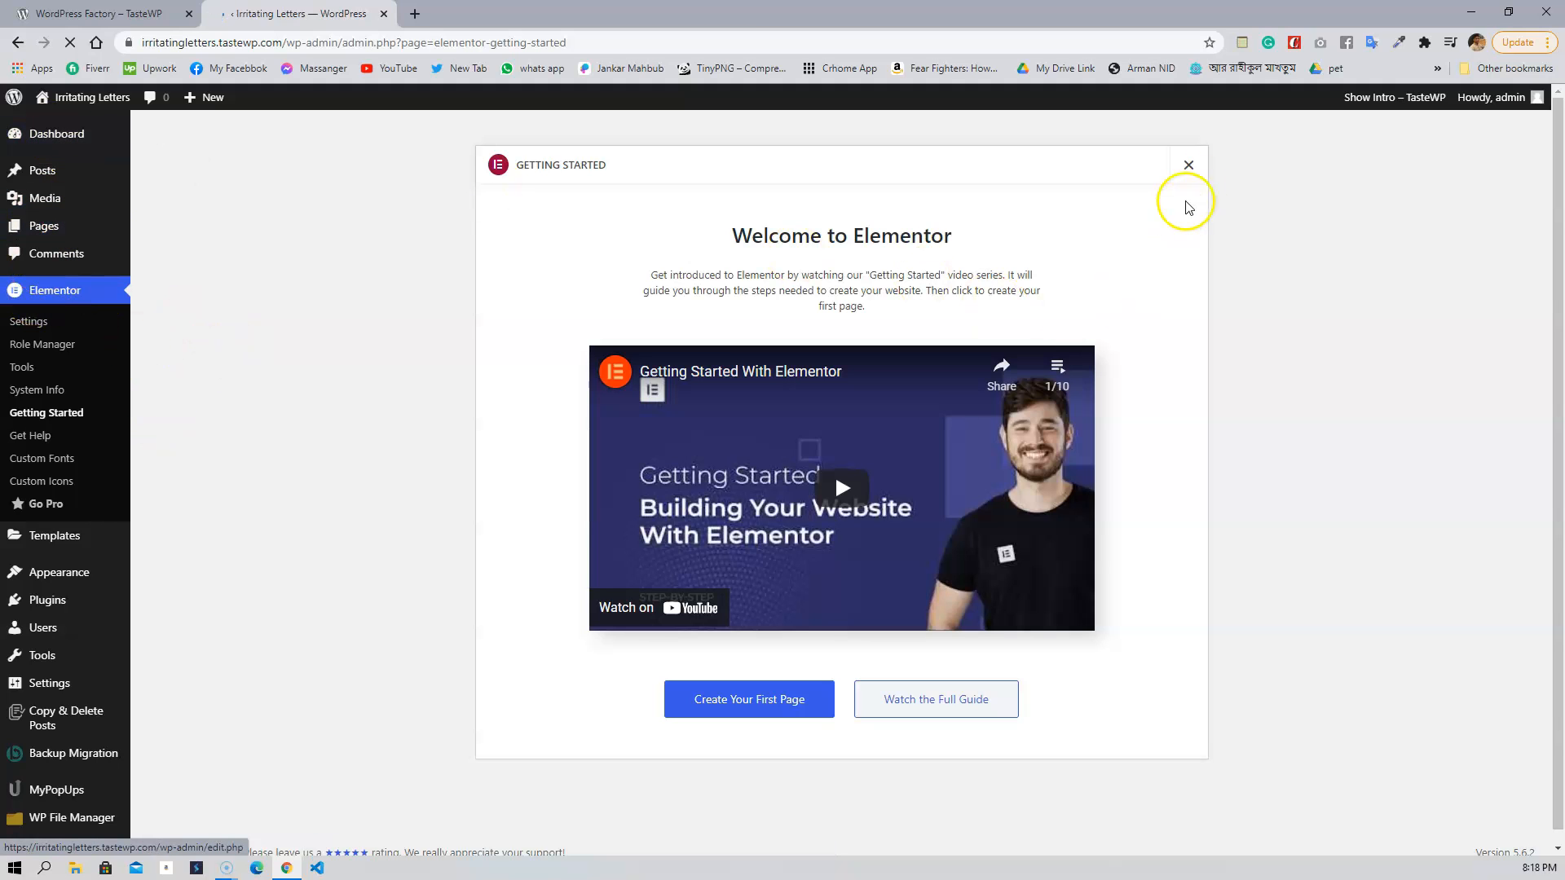
left_click(1187, 165)
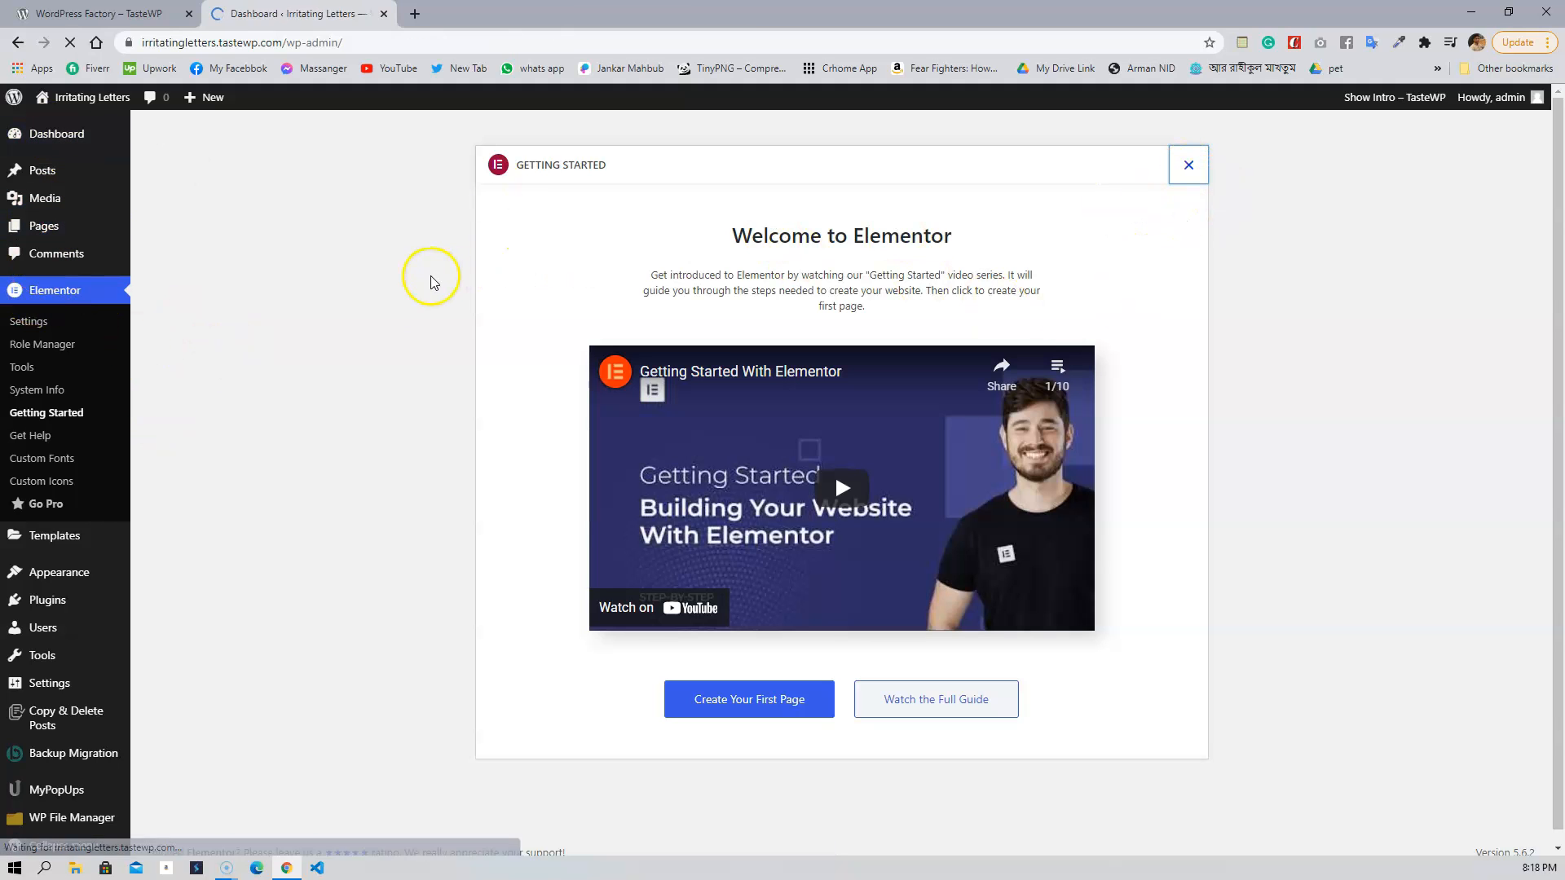
scroll(76, 627, "down", 1)
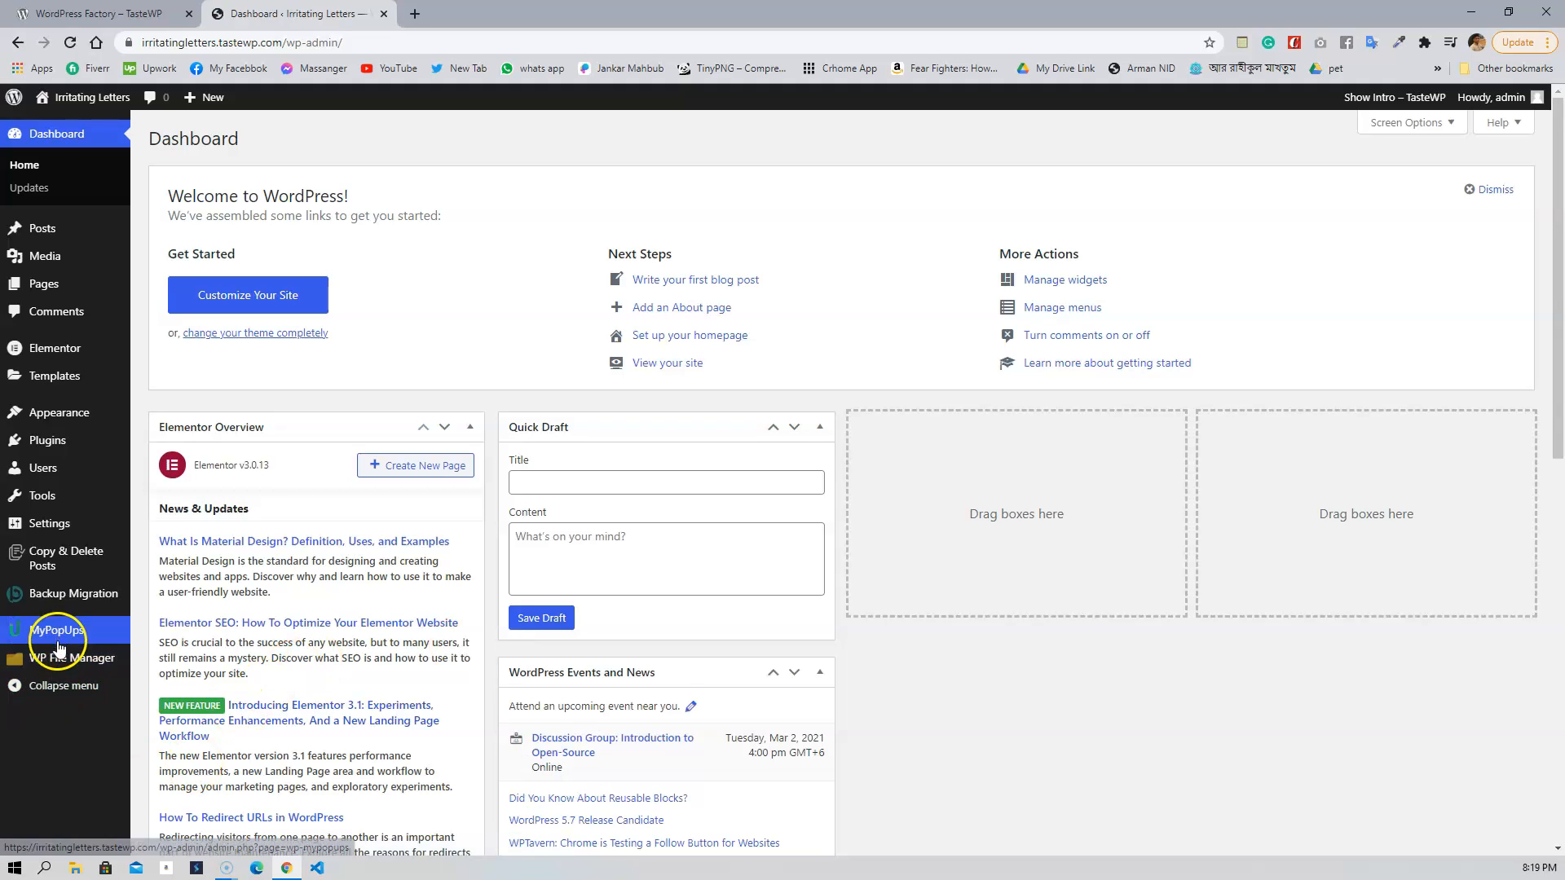
Open WP File Manager from the WordPress dashboard
mouse_move(58, 659)
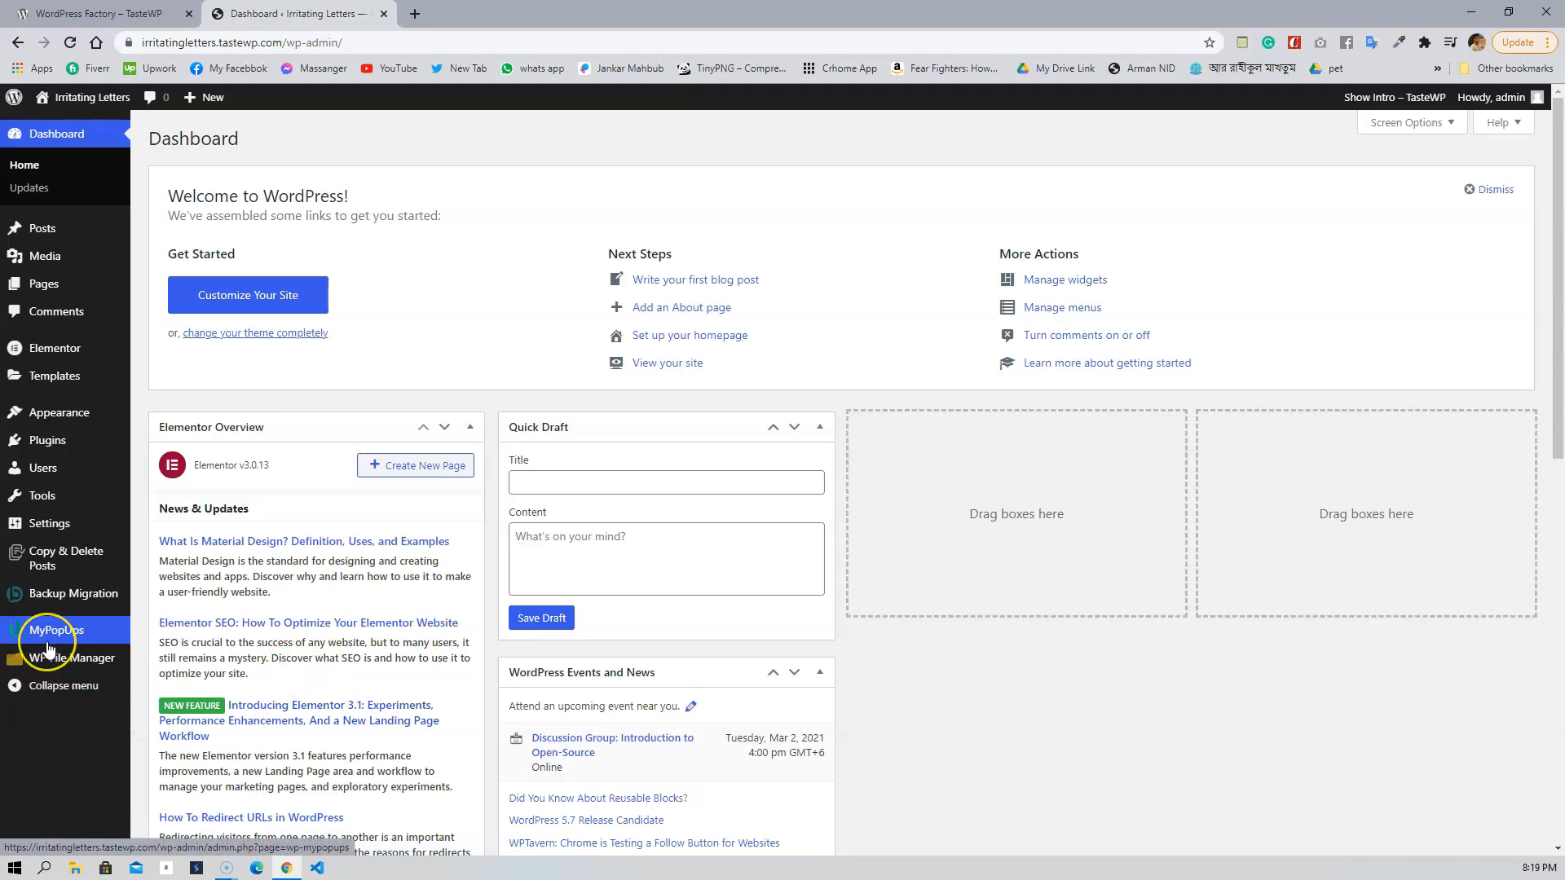
left_click(202, 662)
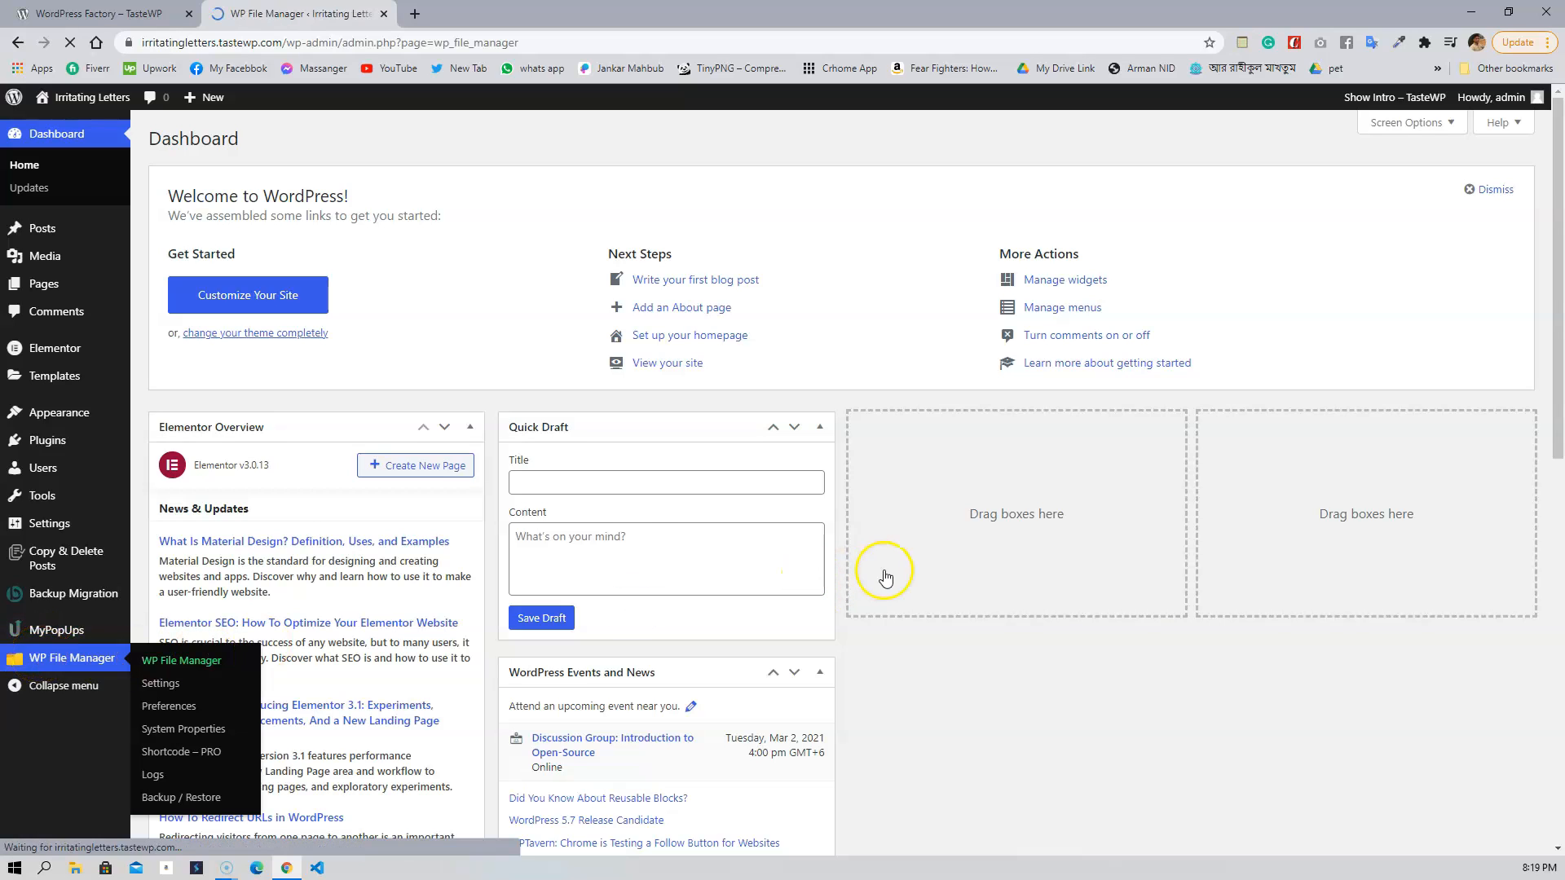